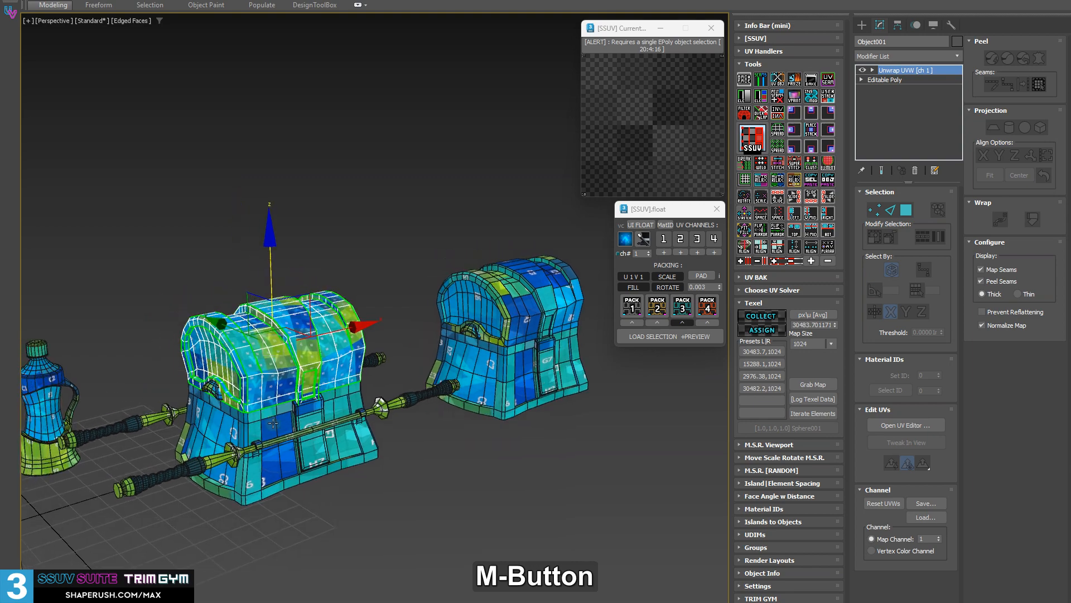
Step: Examine the UV checker pattern on the chest lid from several angles and up close
{"action": "scroll", "coordinate": [233, 395], "scroll_direction": "up", "scroll_amount": 5}
{"action": "middle_click_drag", "start_coordinate": [234, 396], "coordinate": [215, 380]}
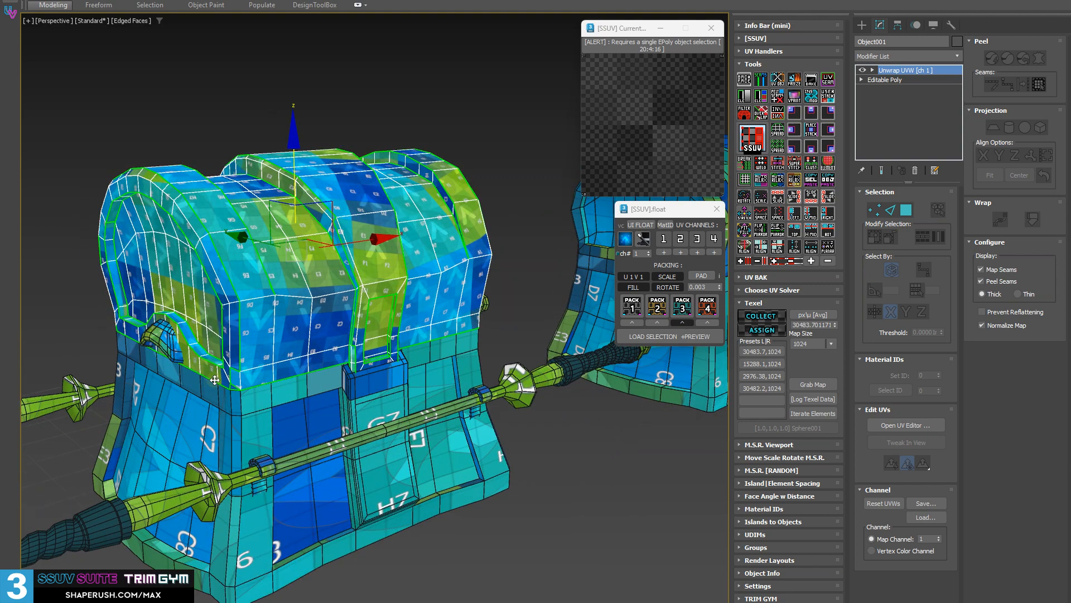
{"action": "middle_click_drag", "start_coordinate": [306, 372], "coordinate": [374, 367], "text": "alt"}
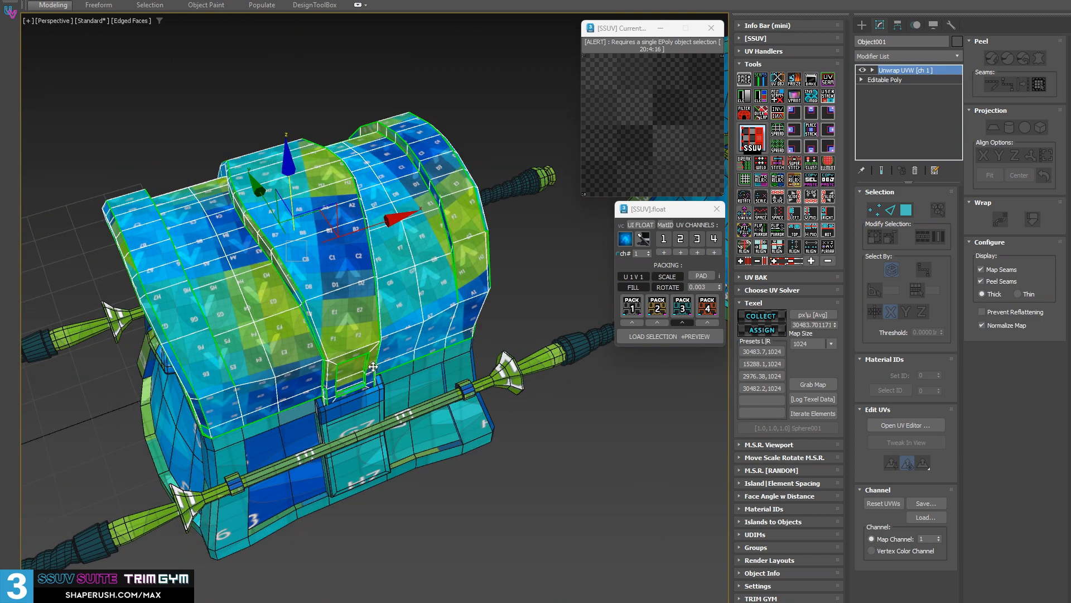
{"action": "middle_click_drag", "start_coordinate": [385, 353], "coordinate": [423, 364]}
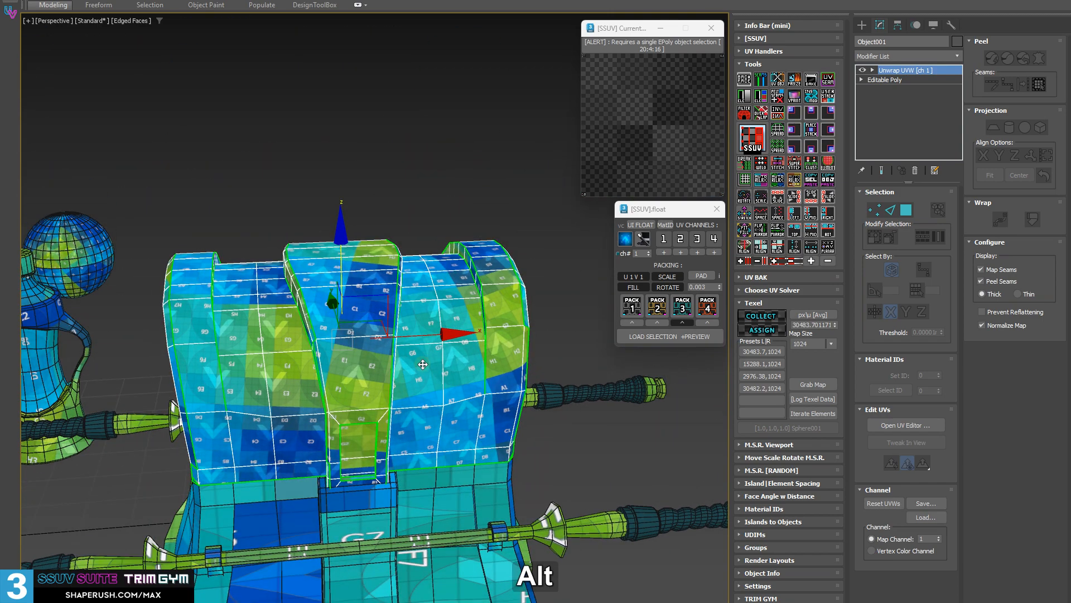
{"action": "middle_click_drag", "start_coordinate": [351, 358], "coordinate": [295, 385], "text": "alt"}
{"action": "scroll", "coordinate": [420, 362], "scroll_direction": "up", "scroll_amount": 3}
{"action": "middle_click_drag", "start_coordinate": [396, 358], "coordinate": [371, 362], "text": "alt"}
{"action": "scroll", "coordinate": [335, 361], "scroll_direction": "up", "scroll_amount": 5}
Step: Select the lid's left UV island at polygon level and scale its UVs down in two steps to enlarge the checker pattern
{"action": "key", "text": "3"}
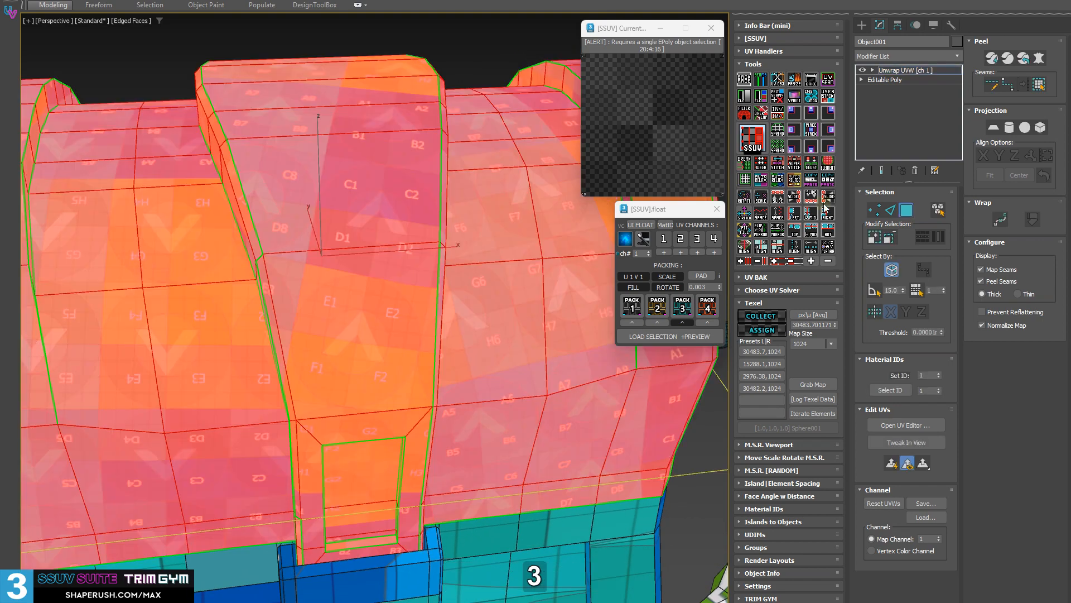
{"action": "left_click", "coordinate": [873, 70]}
{"action": "scroll", "coordinate": [198, 346], "scroll_direction": "down", "scroll_amount": 2}
{"action": "middle_click_drag", "start_coordinate": [198, 346], "coordinate": [278, 353]}
{"action": "left_click", "coordinate": [231, 339]}
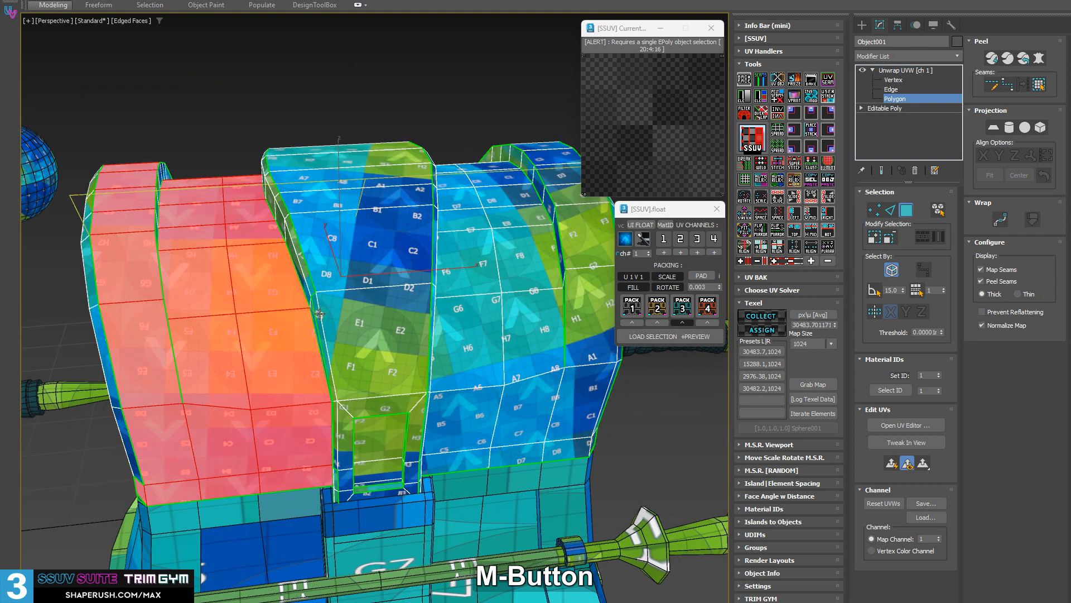
{"action": "middle_click_drag", "start_coordinate": [320, 314], "coordinate": [226, 357], "text": "alt"}
{"action": "left_click", "coordinate": [761, 196]}
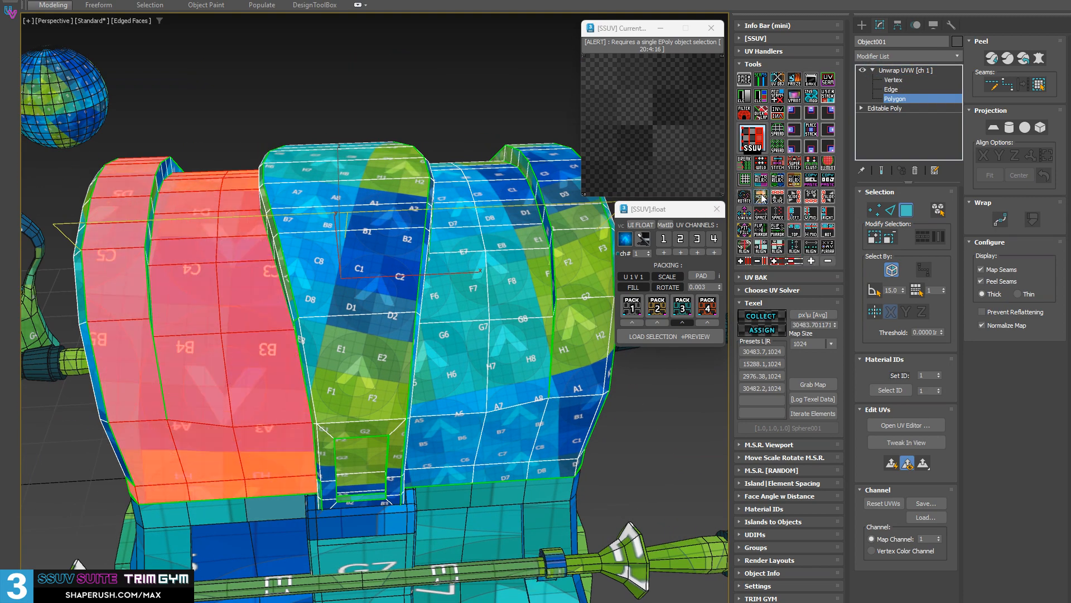
{"action": "left_click", "coordinate": [761, 196]}
Step: Select the lid's right UV island and scale its UVs up in two steps to make the checker pattern denser
{"action": "middle_click_drag", "start_coordinate": [313, 313], "coordinate": [365, 283], "text": "alt"}
{"action": "left_click", "coordinate": [418, 280]}
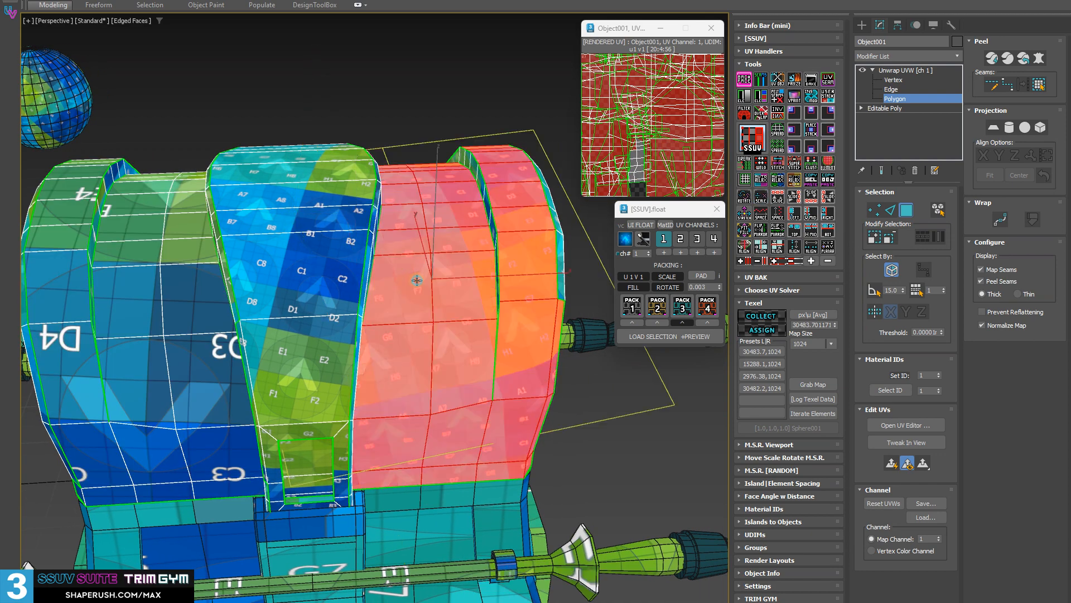
{"action": "left_click", "coordinate": [762, 200]}
{"action": "left_click", "coordinate": [763, 201]}
{"action": "middle_click_drag", "start_coordinate": [326, 287], "coordinate": [342, 285], "text": "alt"}
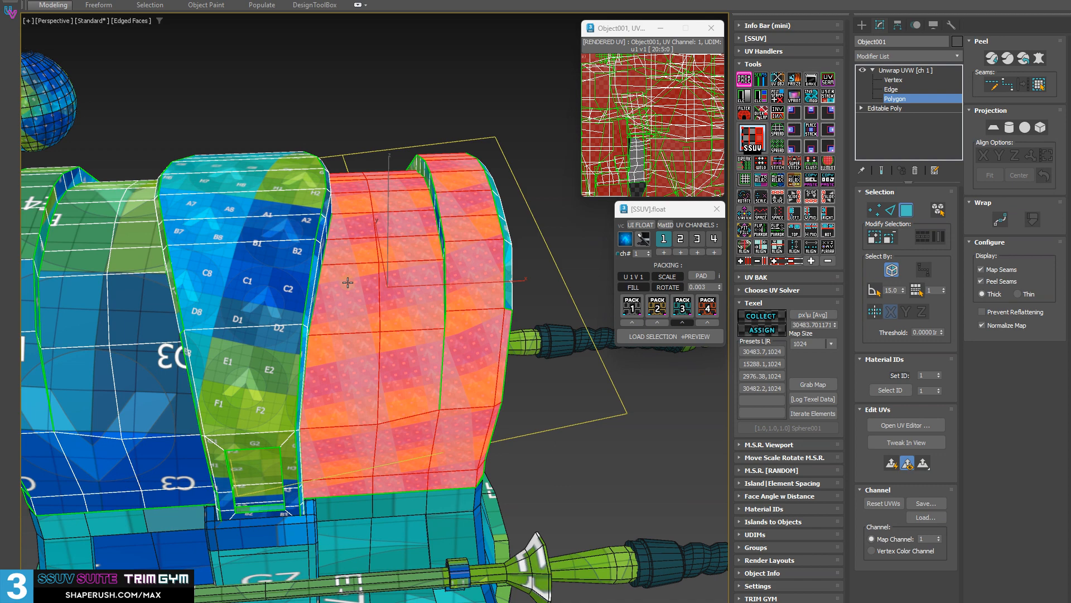
Step: Clear the polygon selection and compare the checker density across the lid's left, middle and right islands
{"action": "middle_click_drag", "start_coordinate": [250, 192], "coordinate": [262, 268]}
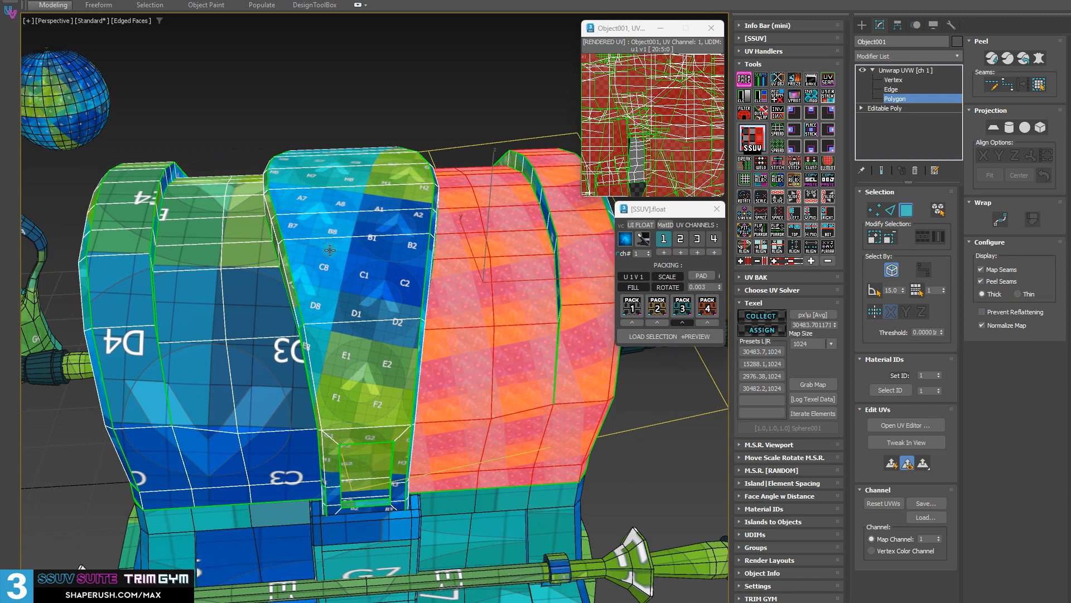
{"action": "double_click", "coordinate": [368, 262]}
{"action": "left_click", "coordinate": [324, 106]}
{"action": "middle_click_drag", "start_coordinate": [372, 175], "coordinate": [369, 195], "text": "alt"}
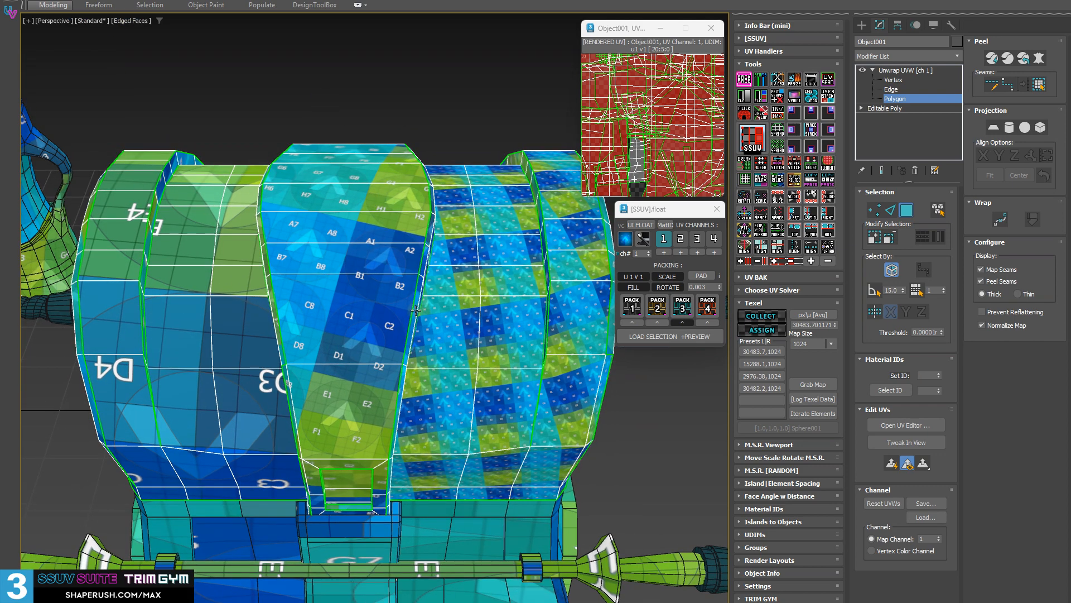
{"action": "middle_click_drag", "start_coordinate": [465, 275], "coordinate": [395, 234]}
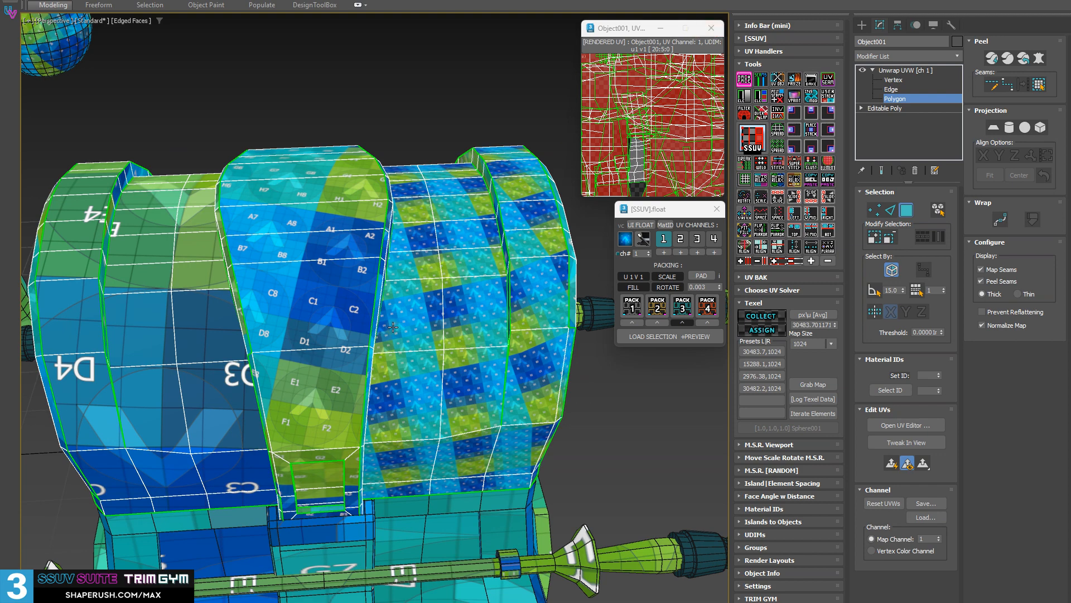
{"action": "middle_click_drag", "start_coordinate": [393, 327], "coordinate": [403, 272], "text": "alt"}
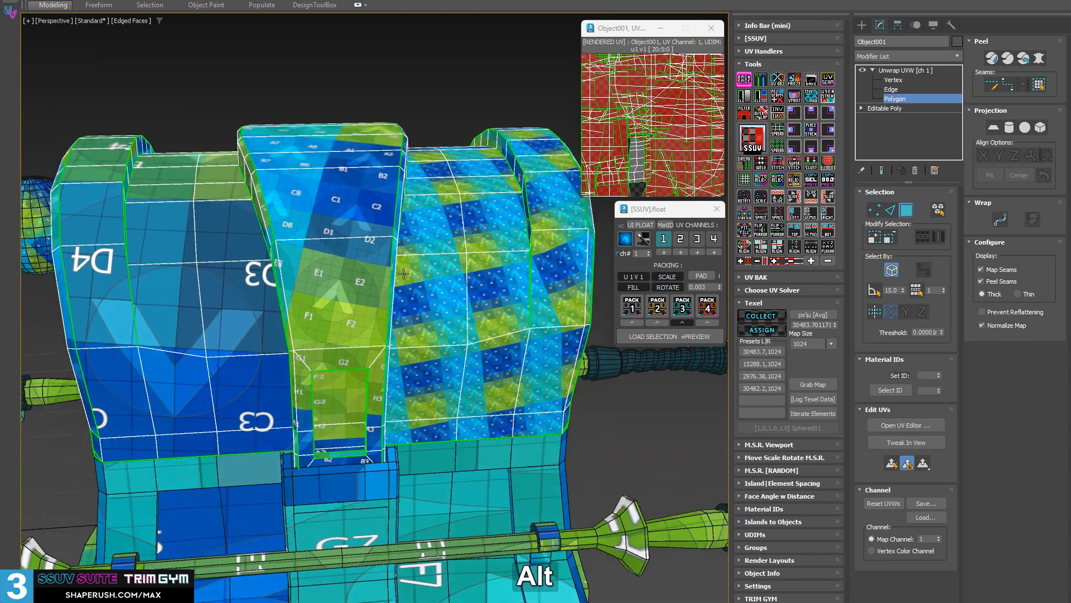
Step: Open Units Setup and accept Meters as the metric display unit
{"action": "left_click", "coordinate": [814, 316]}
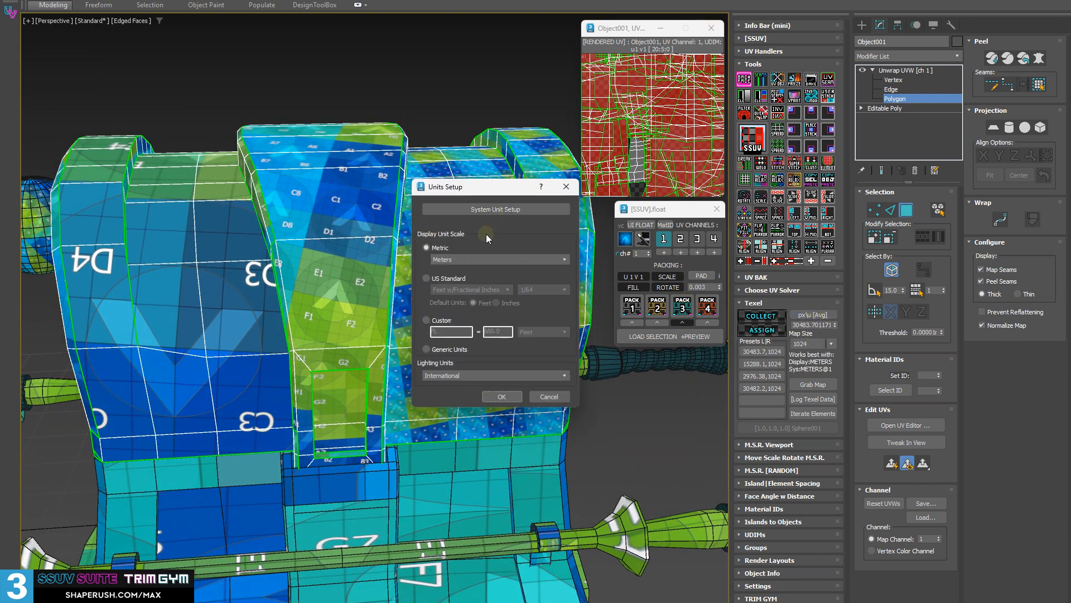
{"action": "left_click", "coordinate": [502, 397]}
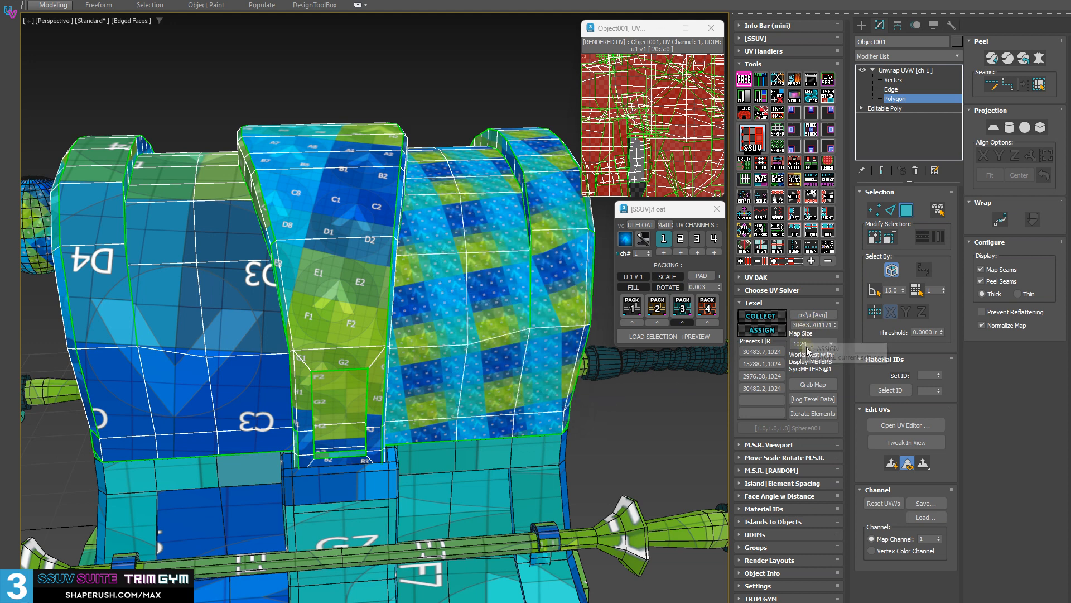
{"action": "middle_click_drag", "start_coordinate": [387, 367], "coordinate": [378, 332]}
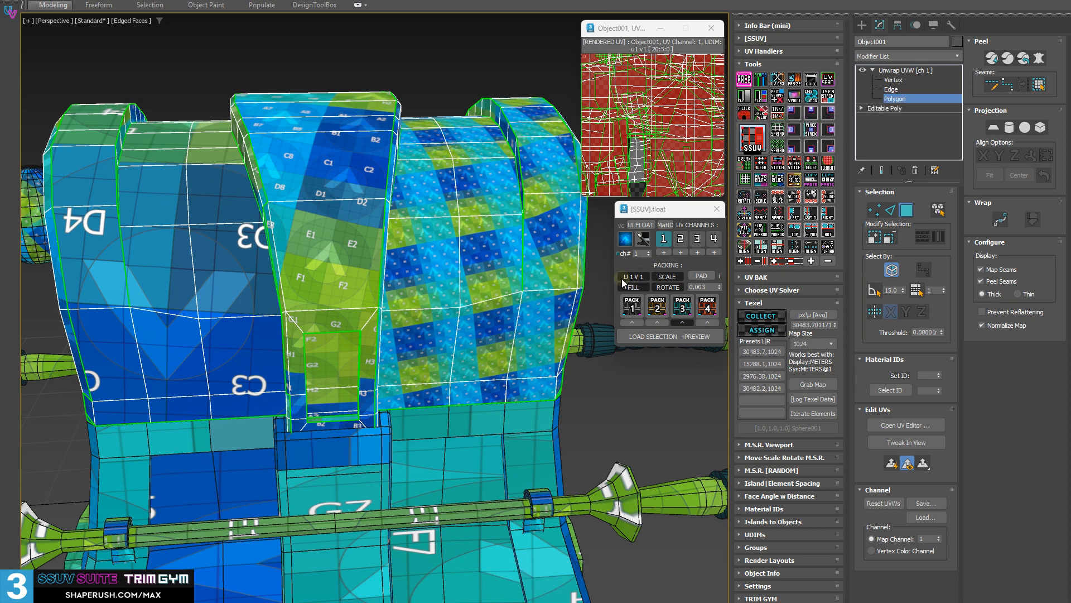
Step: Turn off the checker preview and inspect the trim texture on the chest lid from several angles
{"action": "left_click", "coordinate": [627, 240]}
{"action": "scroll", "coordinate": [323, 260], "scroll_direction": "down", "scroll_amount": 4}
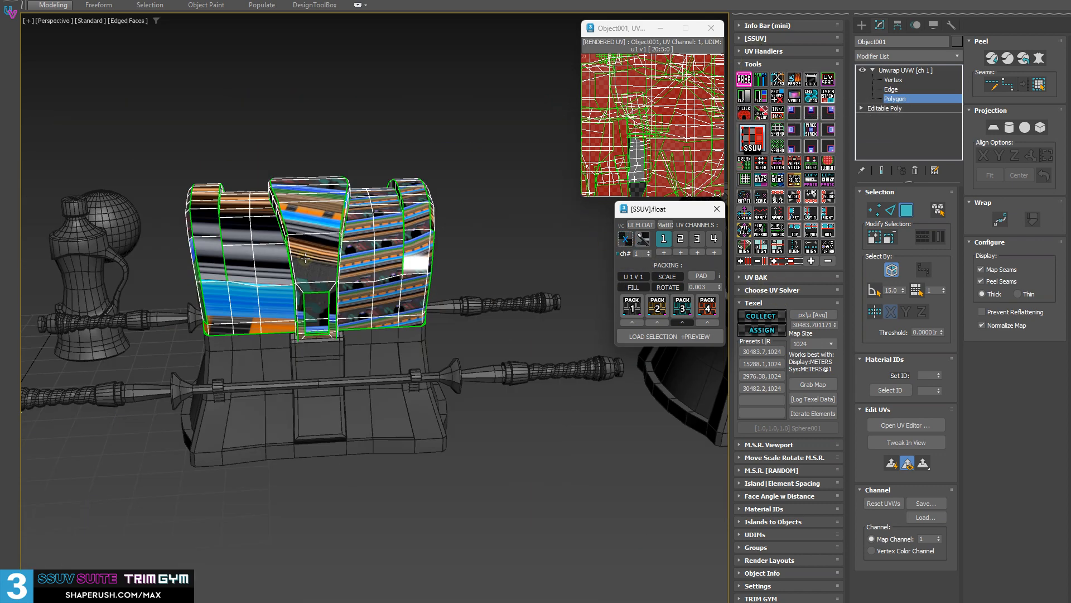
{"action": "middle_click_drag", "start_coordinate": [274, 241], "coordinate": [310, 255], "text": "alt"}
{"action": "scroll", "coordinate": [311, 255], "scroll_direction": "up", "scroll_amount": 2}
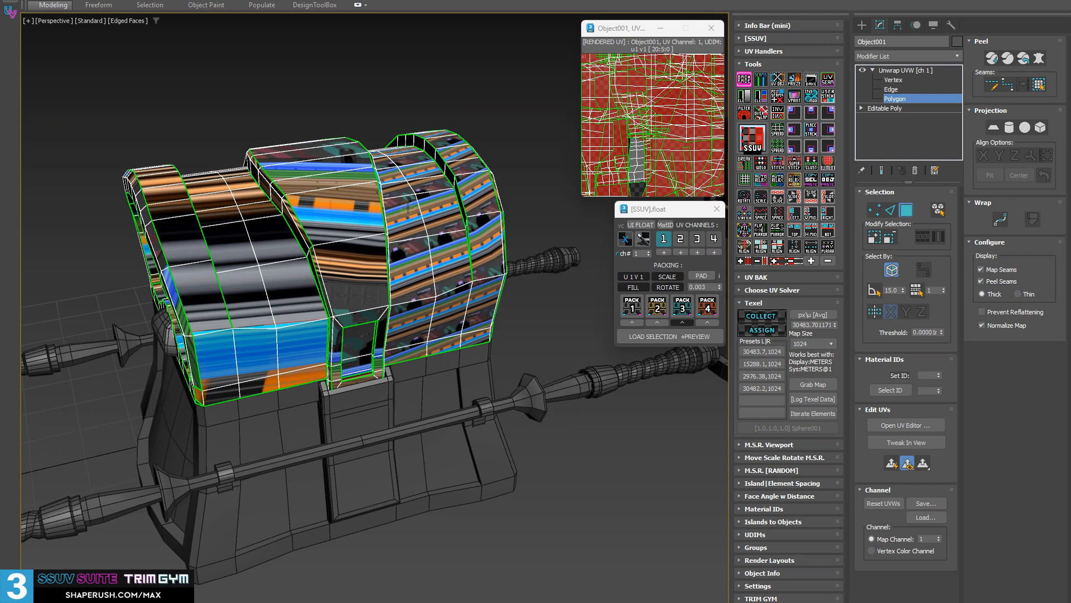
{"action": "middle_click_drag", "start_coordinate": [403, 211], "coordinate": [449, 226], "text": "alt"}
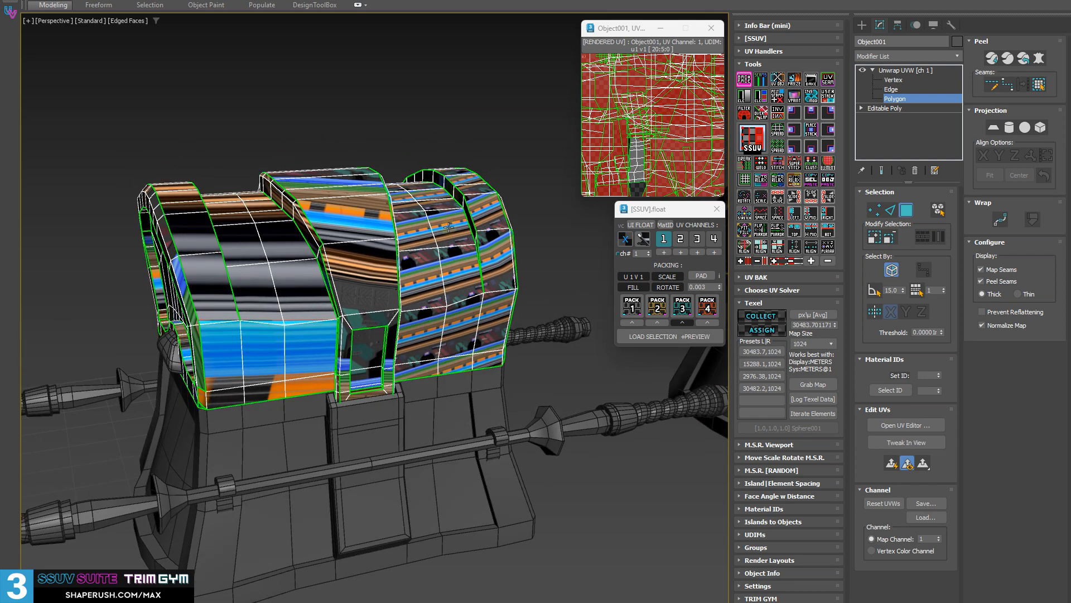
{"action": "middle_click_drag", "start_coordinate": [355, 251], "coordinate": [398, 255], "text": "alt"}
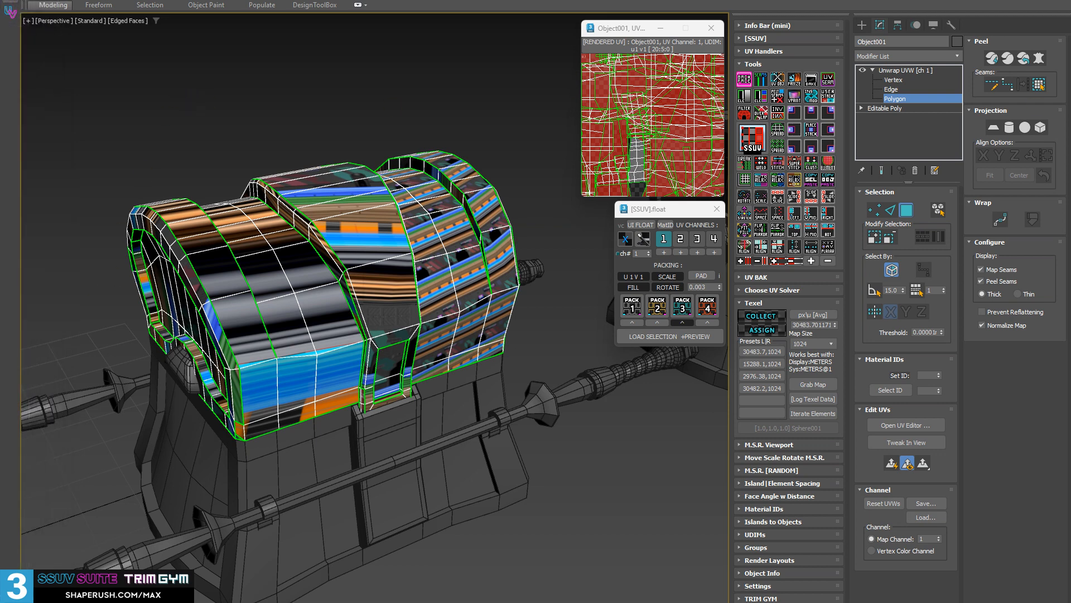
Step: Apply the neon-sign texture to the chest lid and compare its scale across the three islands
{"action": "left_click_drag", "start_coordinate": [171, 369], "coordinate": [337, 304]}
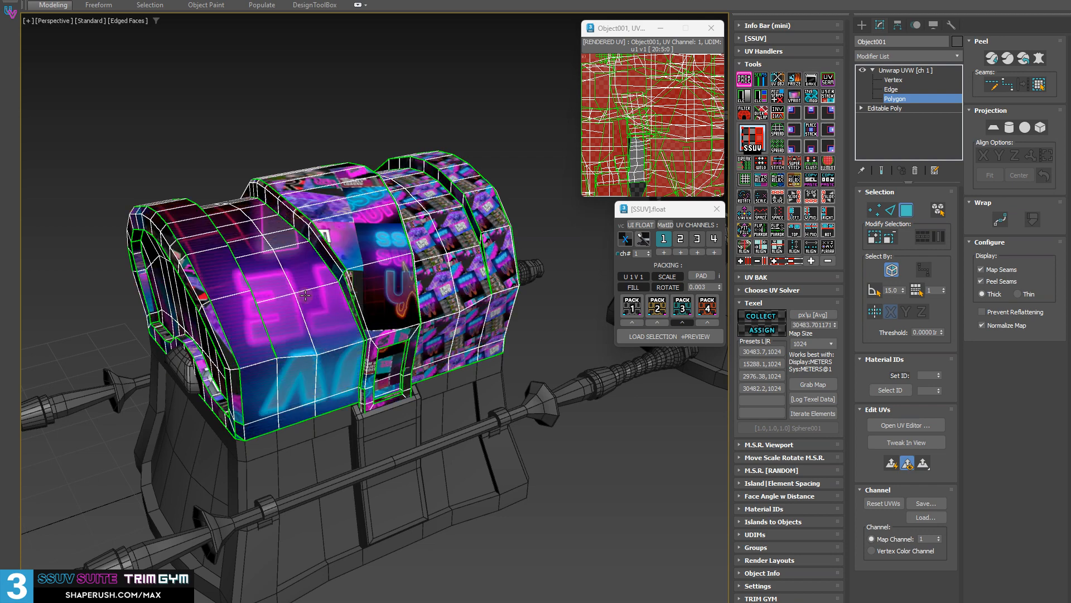
{"action": "middle_click_drag", "start_coordinate": [462, 257], "coordinate": [405, 271], "text": "alt"}
{"action": "scroll", "coordinate": [379, 271], "scroll_direction": "up", "scroll_amount": 3}
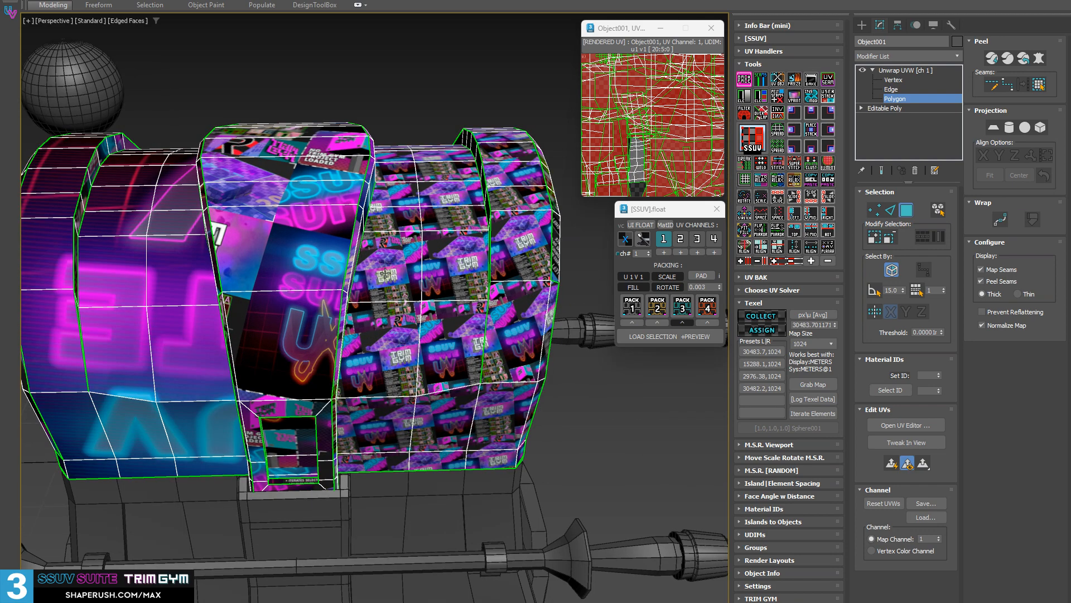
{"action": "middle_click_drag", "start_coordinate": [313, 280], "coordinate": [333, 268]}
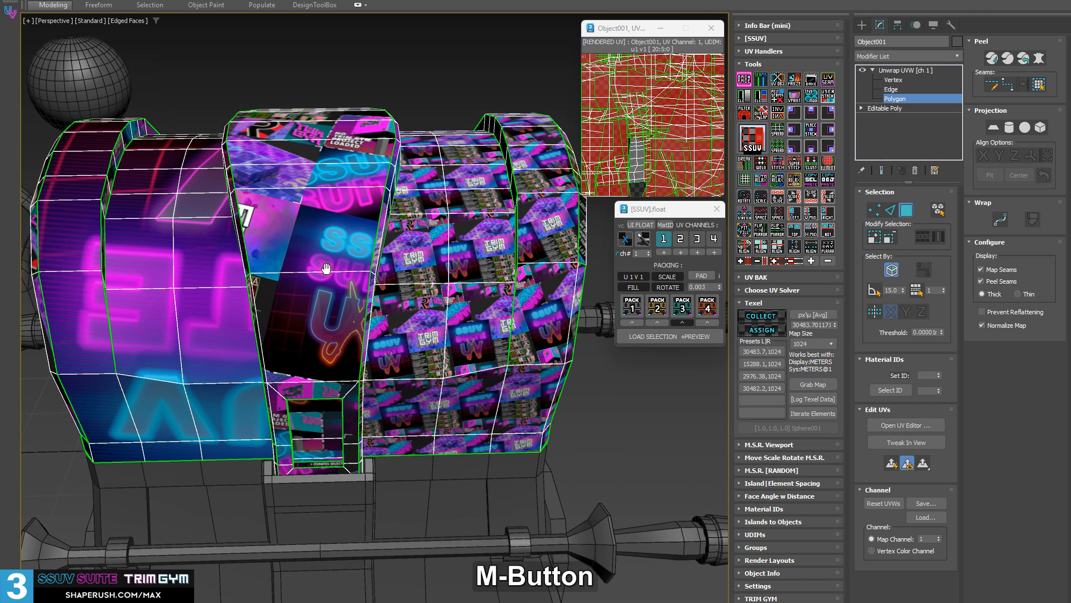
{"action": "middle_click_drag", "start_coordinate": [414, 297], "coordinate": [439, 297], "text": "alt"}
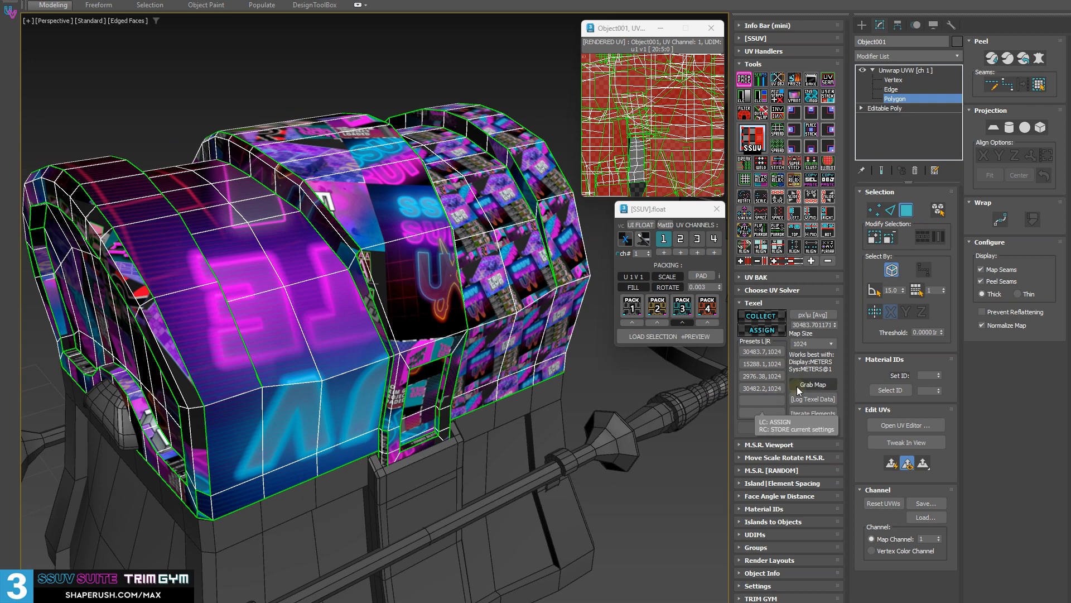
Step: Set the Texel map size to 128
{"action": "left_click", "coordinate": [813, 345]}
{"action": "left_click", "coordinate": [811, 353]}
{"action": "middle_click_drag", "start_coordinate": [471, 282], "coordinate": [480, 238], "text": "alt"}
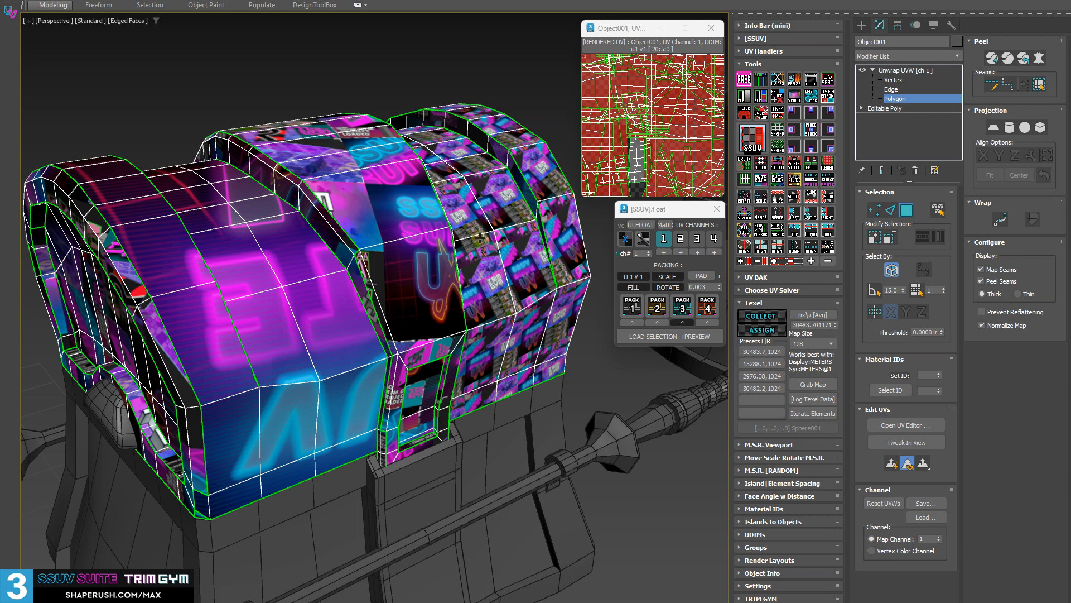
Step: Grab the Texel map size from the texture applied to the chest lid and review the available map sizes
{"action": "left_click", "coordinate": [819, 384]}
{"action": "left_click", "coordinate": [822, 343]}
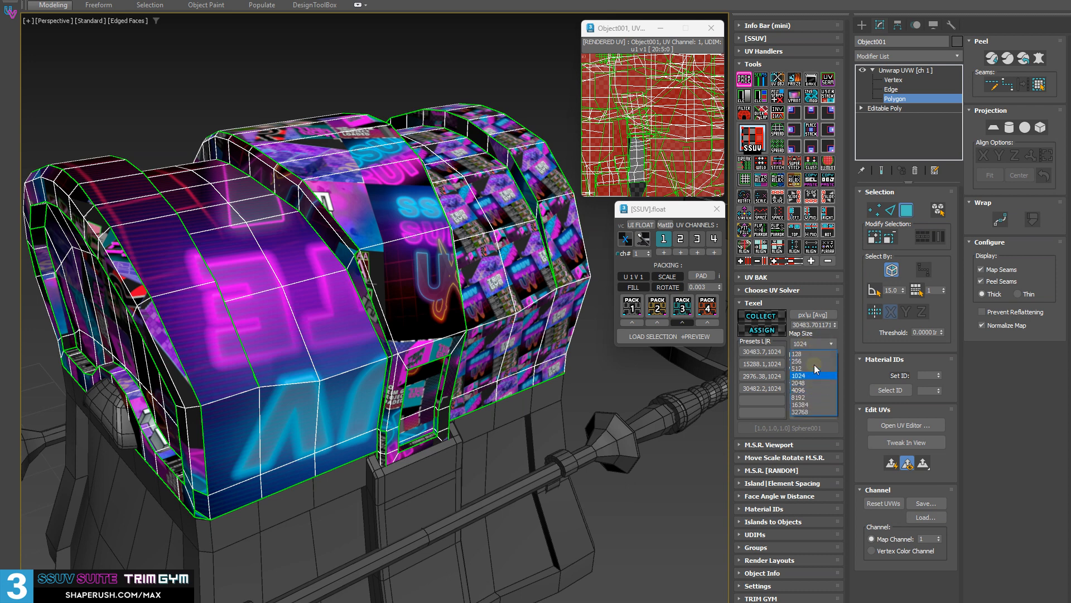
{"action": "left_click", "coordinate": [813, 342]}
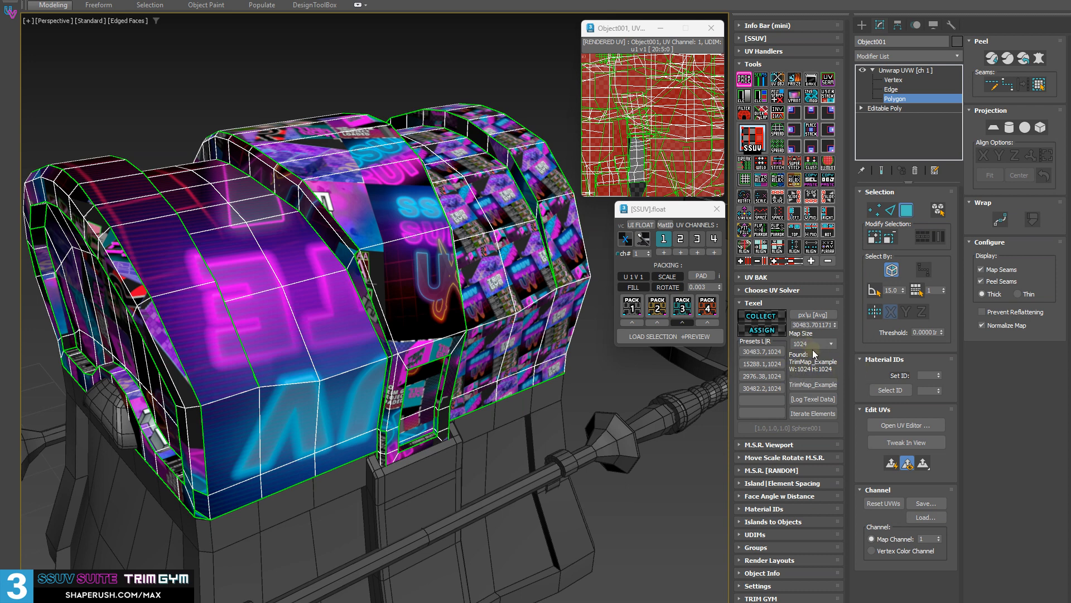
Step: Collect the texel density of the lid's left UV island and store it in the first Texel preset
{"action": "middle_click_drag", "start_coordinate": [320, 234], "coordinate": [156, 243], "text": "alt"}
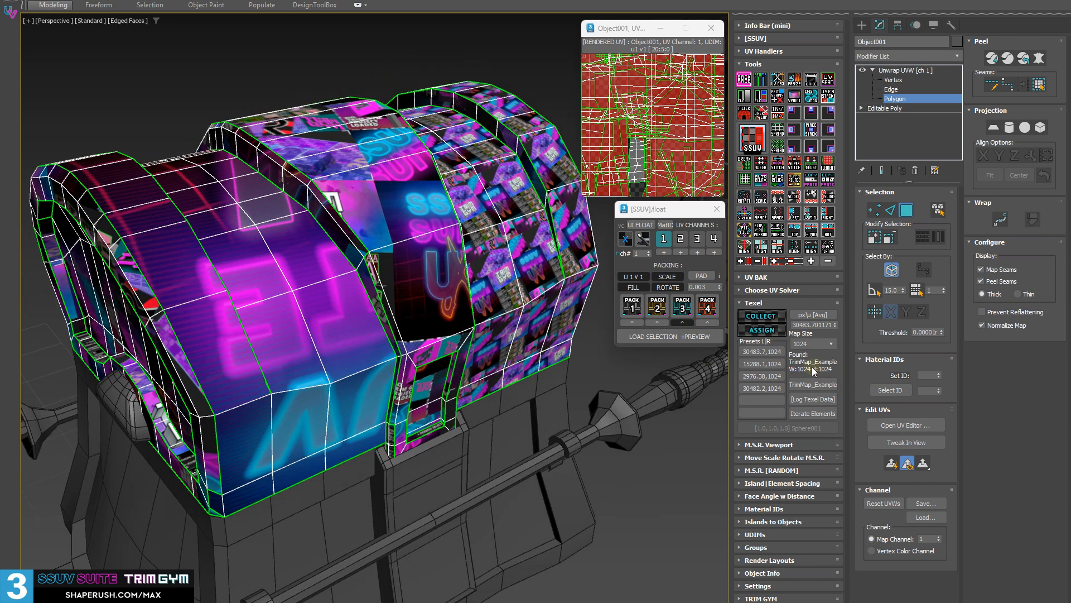
{"action": "left_click", "coordinate": [344, 290]}
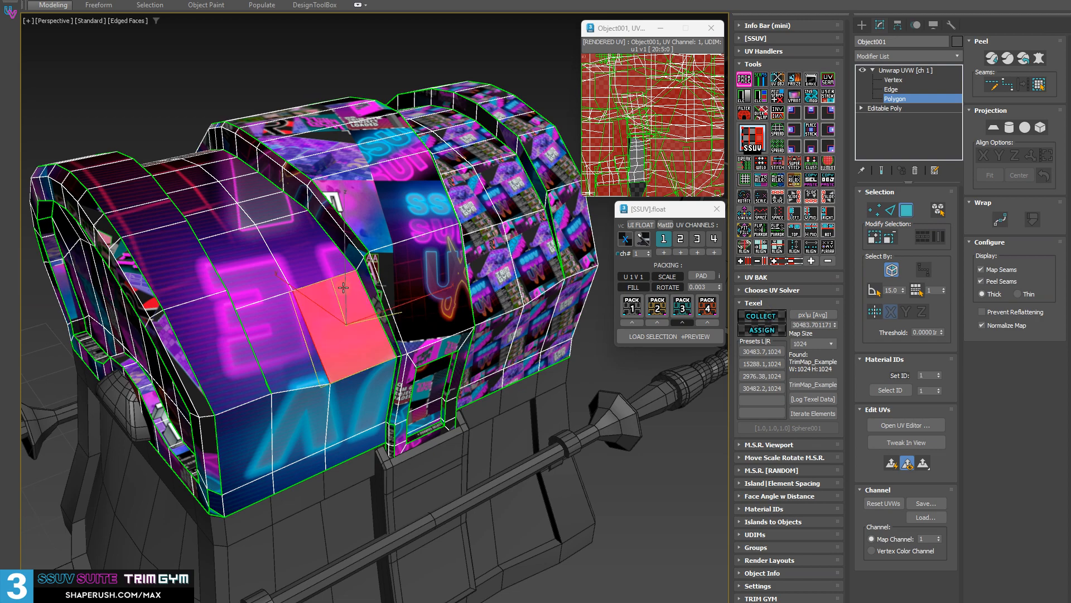
{"action": "middle_click_drag", "start_coordinate": [438, 306], "coordinate": [318, 313], "text": "alt"}
{"action": "double_click", "coordinate": [304, 275]}
{"action": "left_click", "coordinate": [239, 75]}
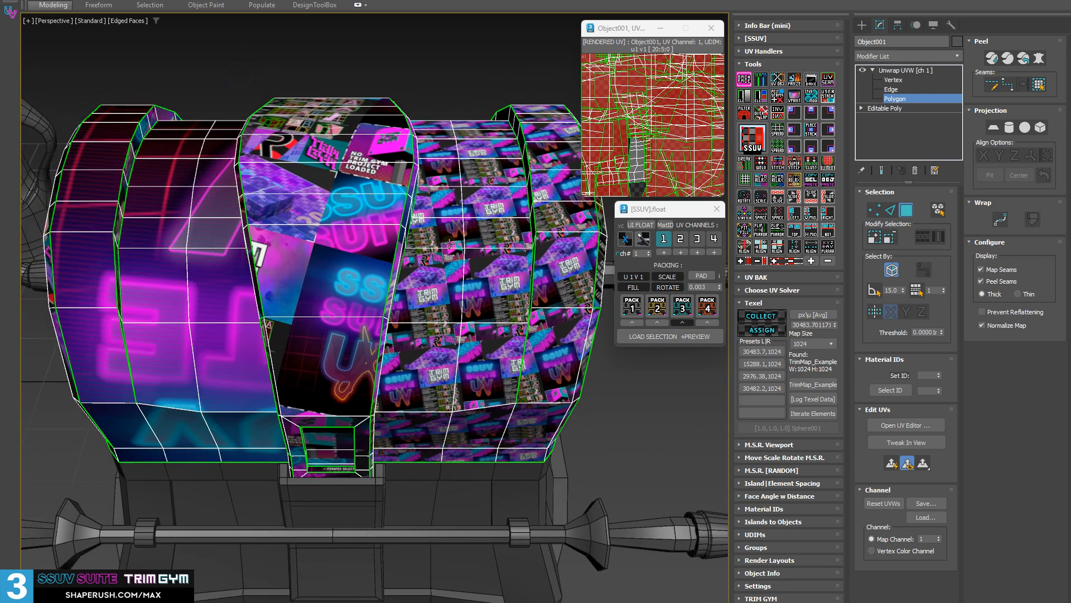
{"action": "double_click", "coordinate": [212, 275]}
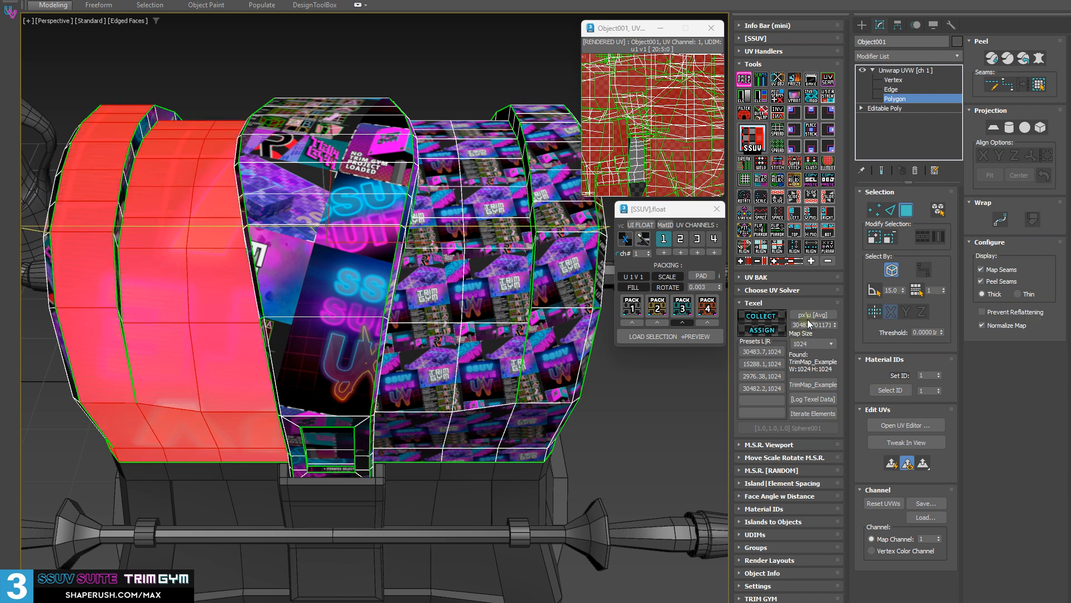
{"action": "left_click", "coordinate": [768, 318]}
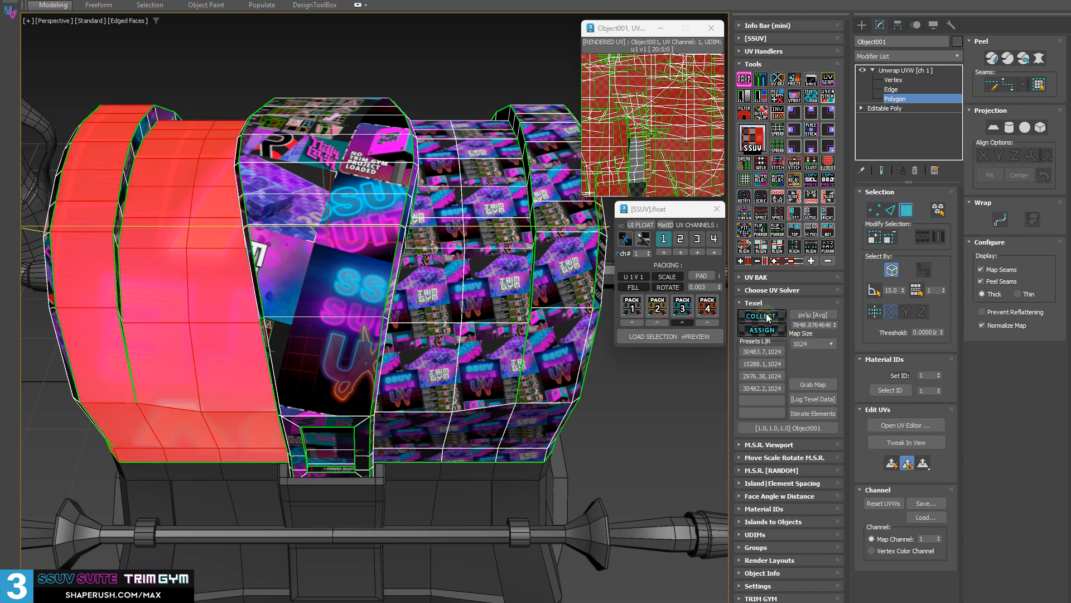
{"action": "right_click", "coordinate": [767, 351]}
{"action": "middle_click", "coordinate": [766, 353]}
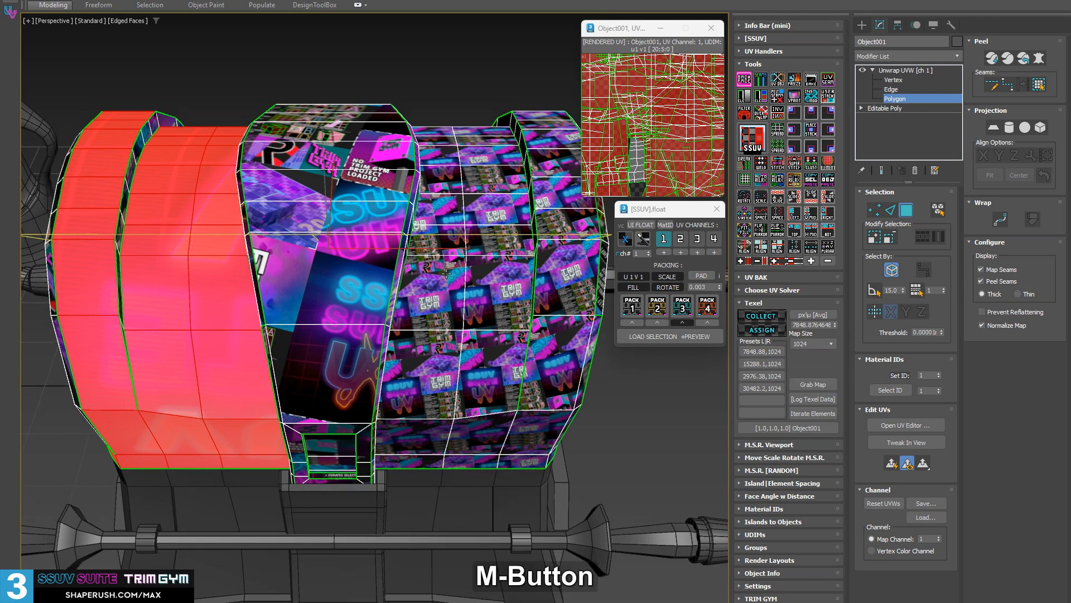
Step: Collect the texel densities of the lid's middle and right UV islands and store them in the second and third presets
{"action": "left_click", "coordinate": [298, 237]}
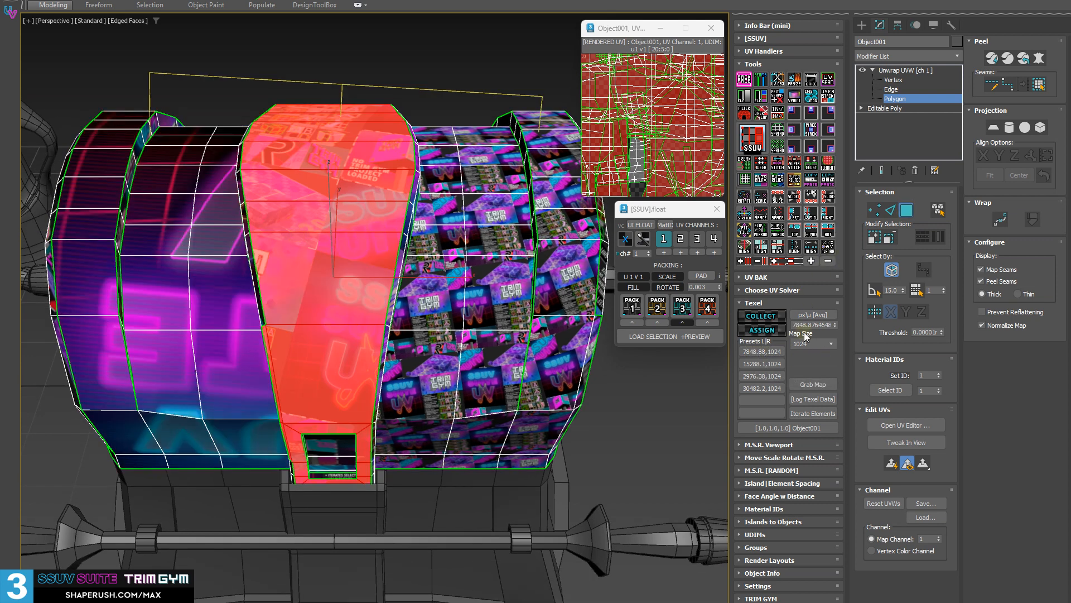
{"action": "left_click", "coordinate": [767, 317]}
{"action": "double_click", "coordinate": [486, 174]}
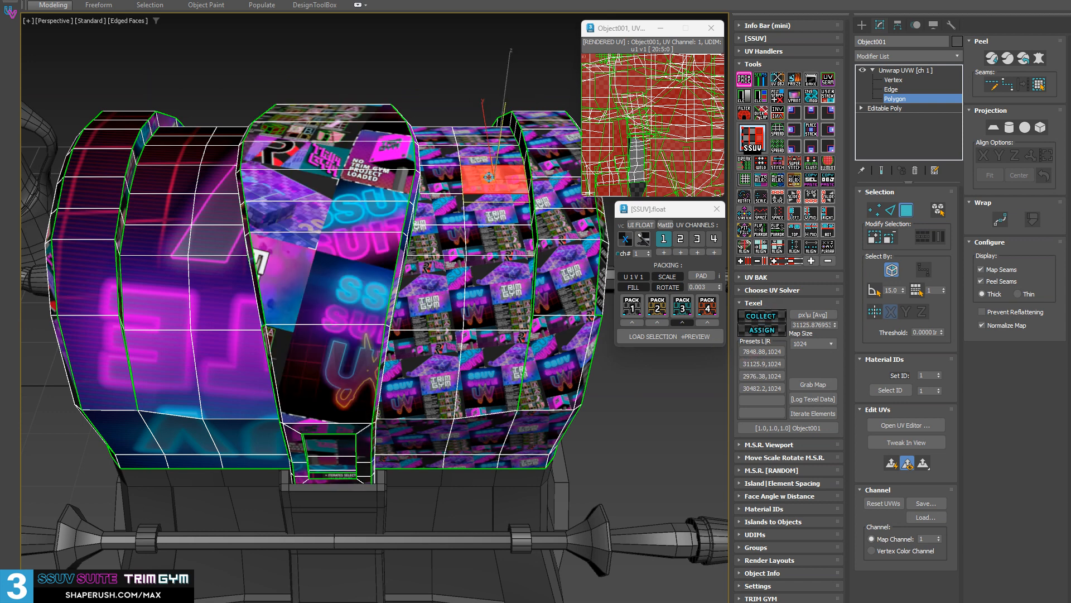
{"action": "left_click", "coordinate": [770, 316]}
{"action": "right_click", "coordinate": [769, 375]}
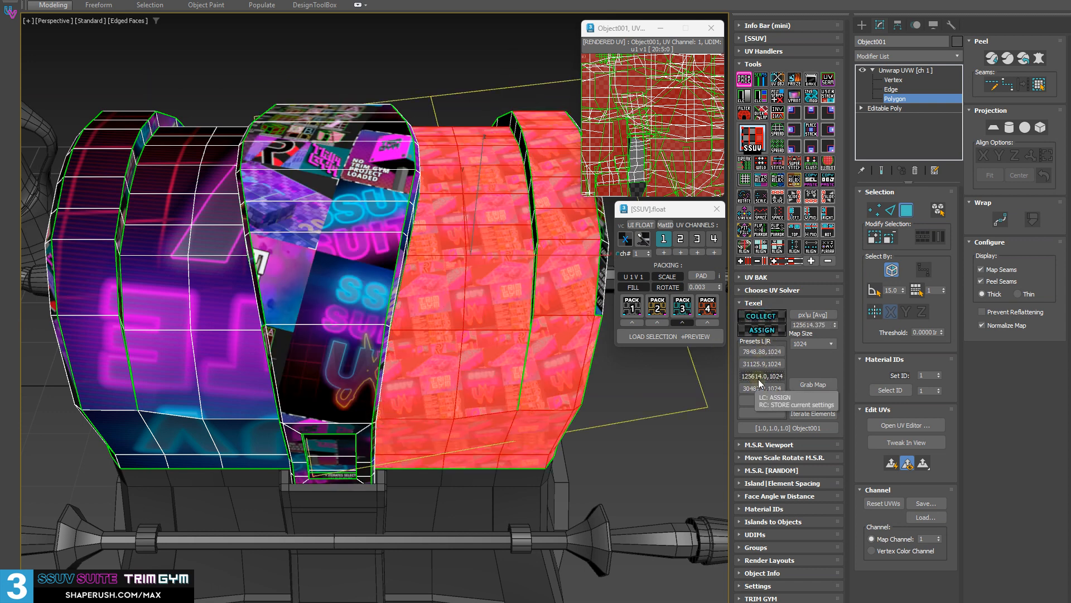
Step: Select the chest lid's three UV islands and assign the first, second and third Texel presets to them in turn
{"action": "middle_click_drag", "start_coordinate": [417, 175], "coordinate": [500, 277]}
{"action": "left_click", "coordinate": [206, 201]}
{"action": "left_click", "coordinate": [361, 183], "text": "ctrl"}
{"action": "left_click", "coordinate": [457, 194], "text": "ctrl"}
{"action": "left_click", "coordinate": [769, 354]}
{"action": "left_click", "coordinate": [766, 363]}
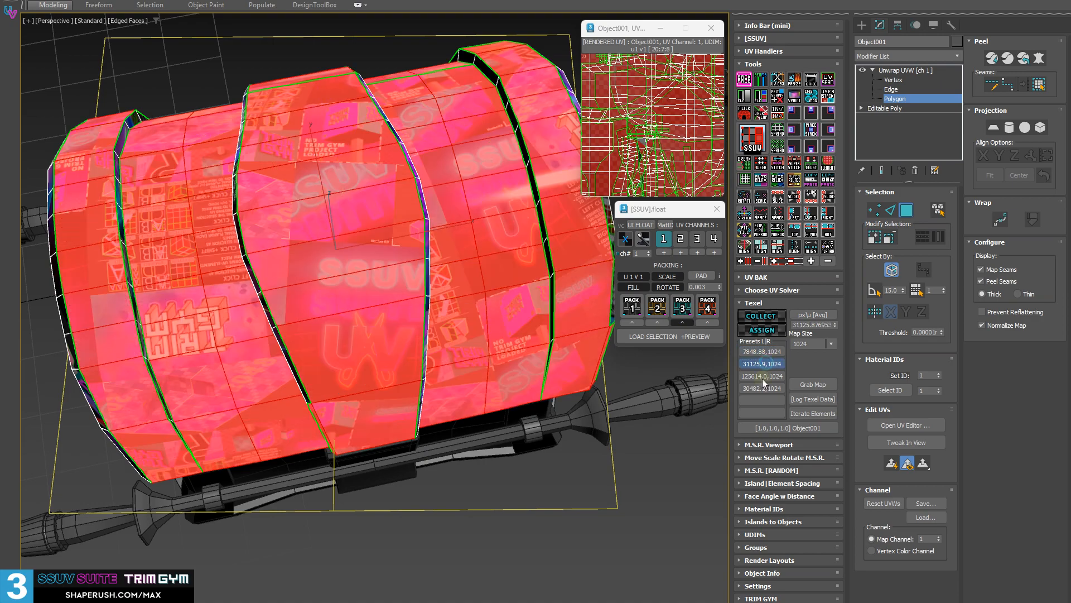
{"action": "left_click", "coordinate": [762, 378]}
{"action": "middle_click_drag", "start_coordinate": [358, 251], "coordinate": [222, 195], "text": "alt"}
{"action": "left_click", "coordinate": [263, 57]}
{"action": "scroll", "coordinate": [356, 196], "scroll_direction": "up", "scroll_amount": 4}
{"action": "scroll", "coordinate": [290, 172], "scroll_direction": "down", "scroll_amount": 5}
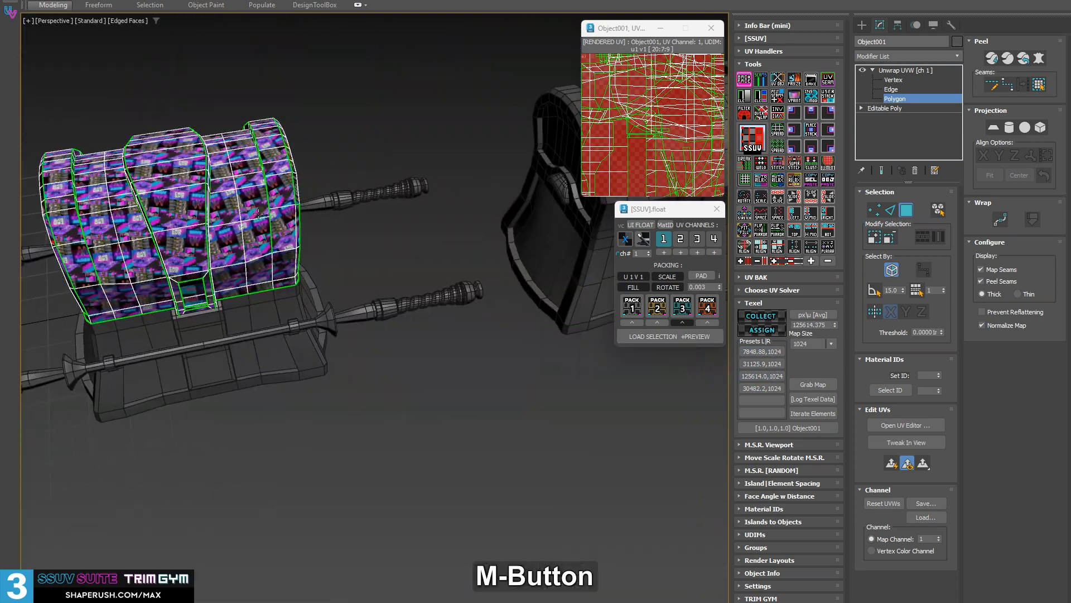
Step: Leave UV editing of the chest lid, select the sphere in the scene and frame it in the viewport
{"action": "middle_click_drag", "start_coordinate": [323, 210], "coordinate": [251, 167]}
{"action": "scroll", "coordinate": [251, 167], "scroll_direction": "down", "scroll_amount": 7}
{"action": "middle_click_drag", "start_coordinate": [368, 184], "coordinate": [376, 257]}
{"action": "left_click", "coordinate": [904, 71]}
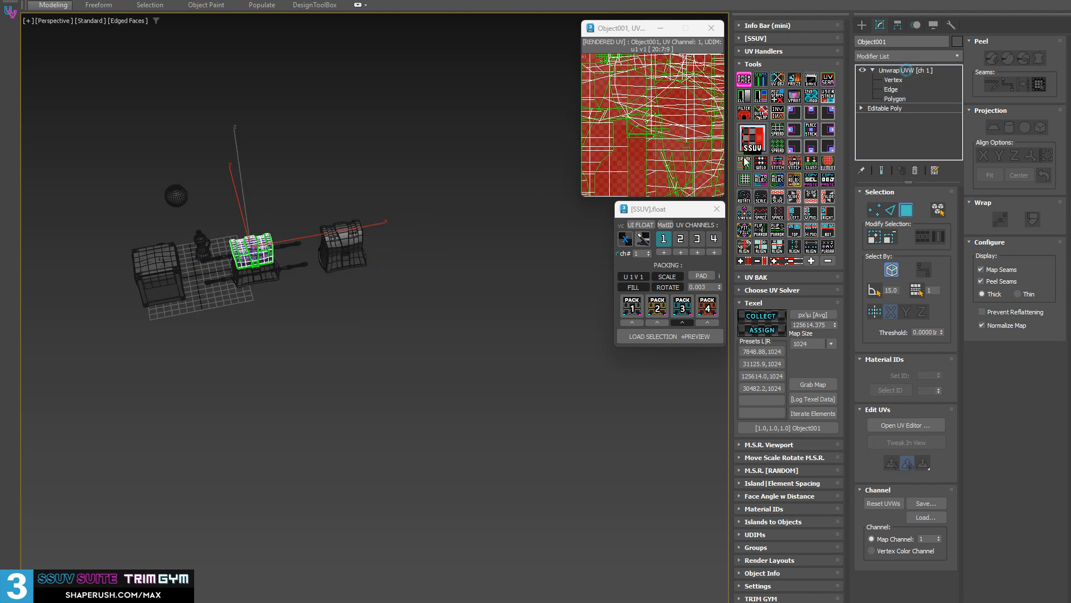
{"action": "left_click", "coordinate": [299, 323]}
{"action": "left_click", "coordinate": [174, 194]}
{"action": "key", "text": "z"}
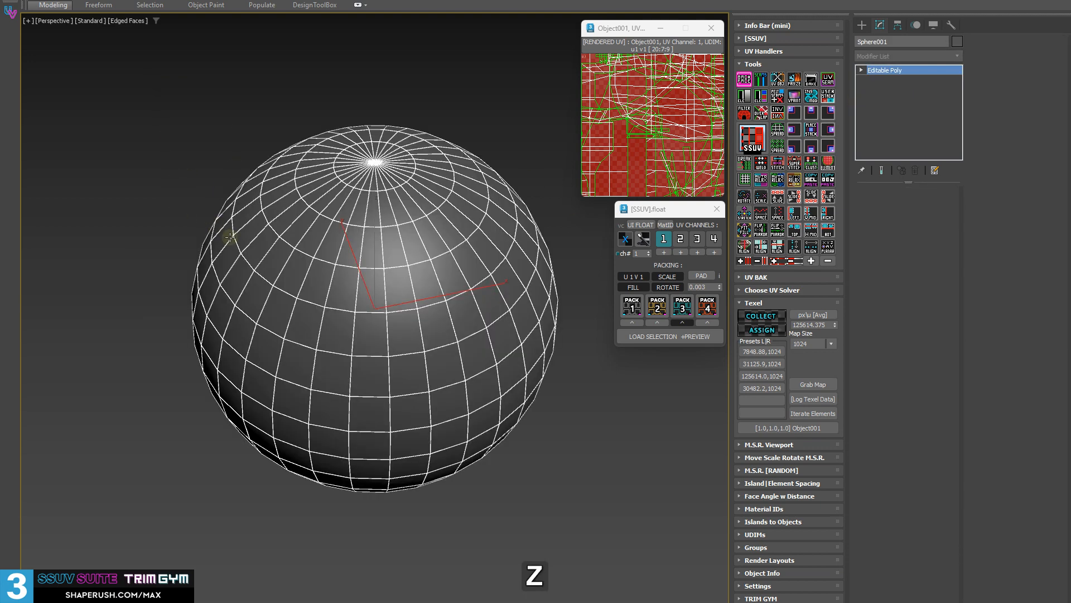
{"action": "middle_click_drag", "start_coordinate": [335, 240], "coordinate": [358, 236], "text": "alt"}
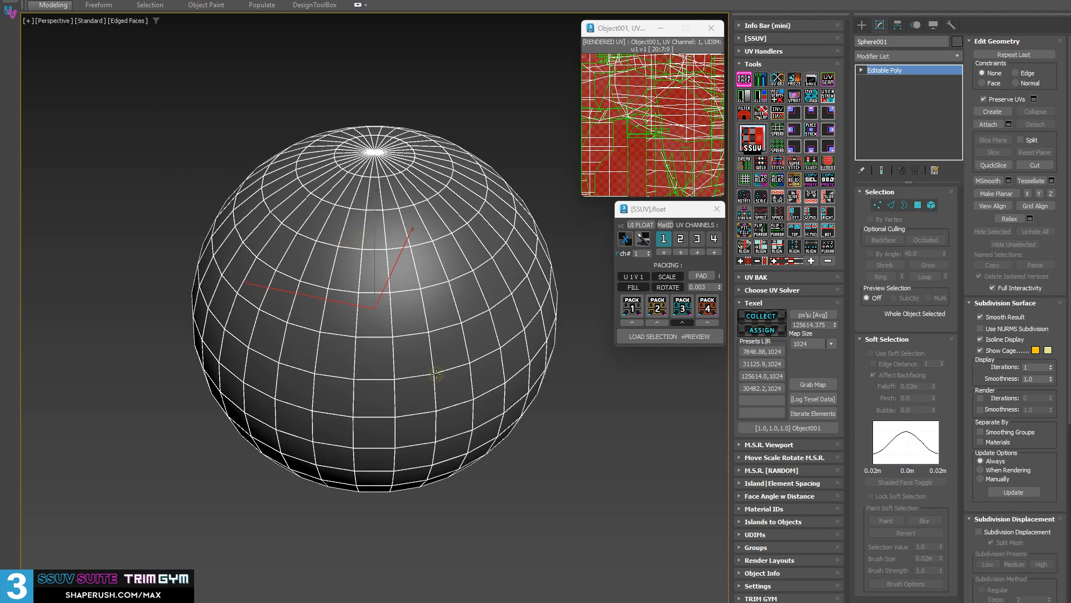
Step: Add an Unwrap UVW modifier to the sphere through the SSUV preview and open its UV editor
{"action": "key", "text": "3"}
{"action": "middle_click_drag", "start_coordinate": [436, 374], "coordinate": [374, 254], "text": "alt"}
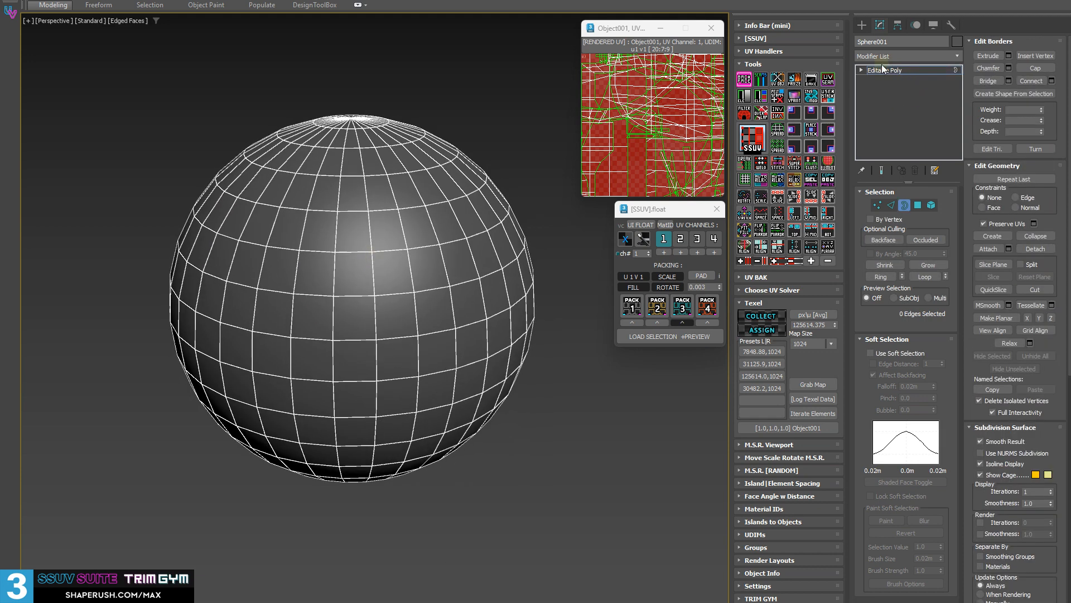
{"action": "left_click", "coordinate": [664, 89]}
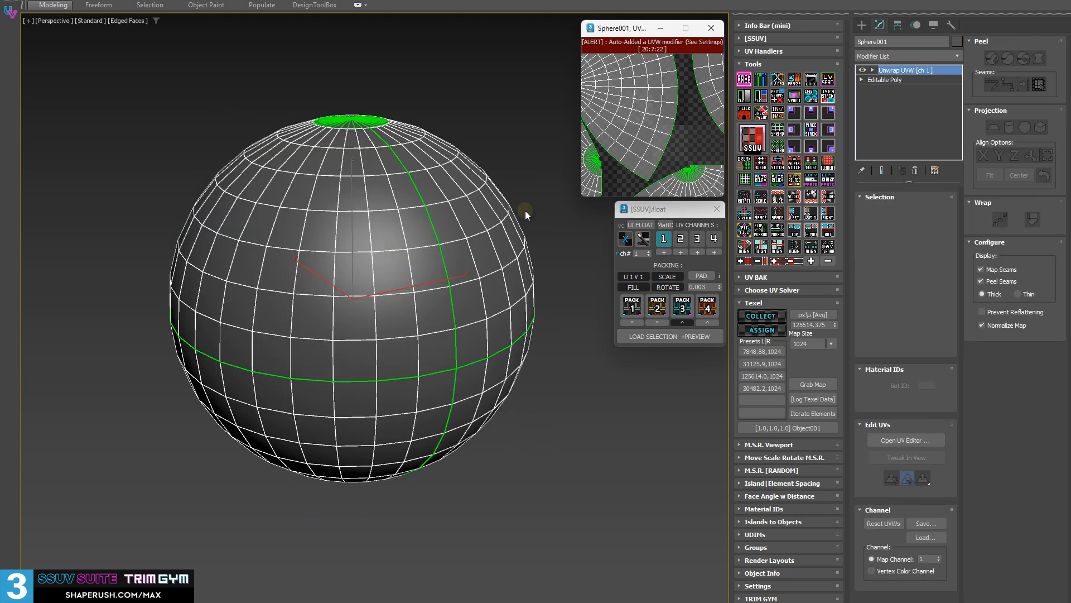
{"action": "middle_click_drag", "start_coordinate": [492, 218], "coordinate": [527, 158], "text": "alt"}
{"action": "double_click", "coordinate": [672, 132]}
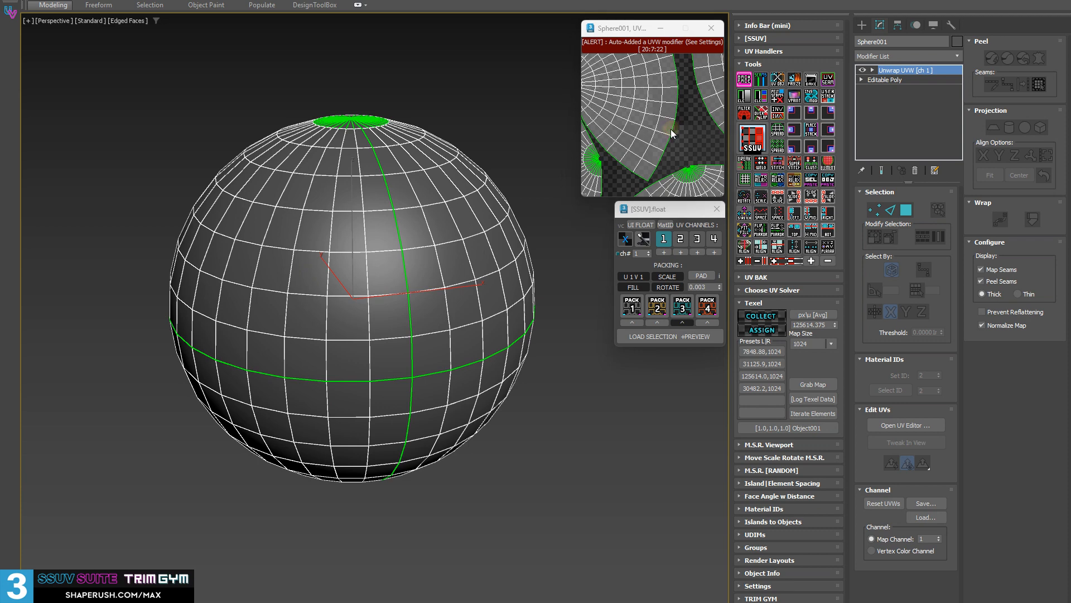
Step: Select all of the sphere's UV polygons in the UV editor
{"action": "left_click_drag", "start_coordinate": [408, 179], "coordinate": [328, 61]}
{"action": "scroll", "coordinate": [268, 176], "scroll_direction": "down", "scroll_amount": 5}
{"action": "middle_click_drag", "start_coordinate": [268, 177], "coordinate": [263, 175]}
{"action": "key", "text": "3"}
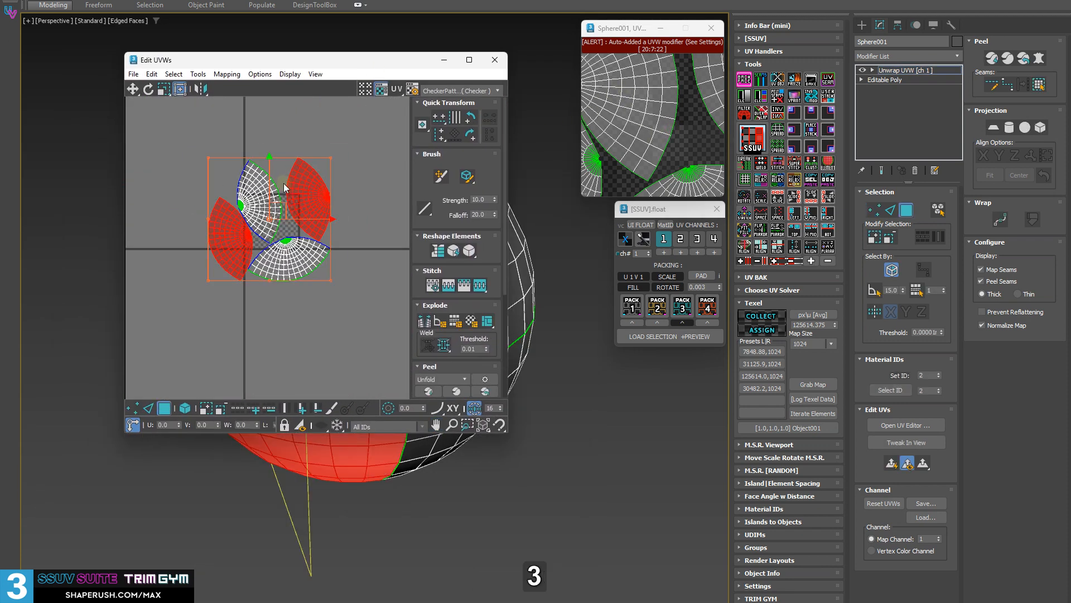
{"action": "key", "text": "ctrl+a"}
{"action": "scroll", "coordinate": [283, 190], "scroll_direction": "down", "scroll_amount": 2}
{"action": "middle_click_drag", "start_coordinate": [326, 210], "coordinate": [345, 229]}
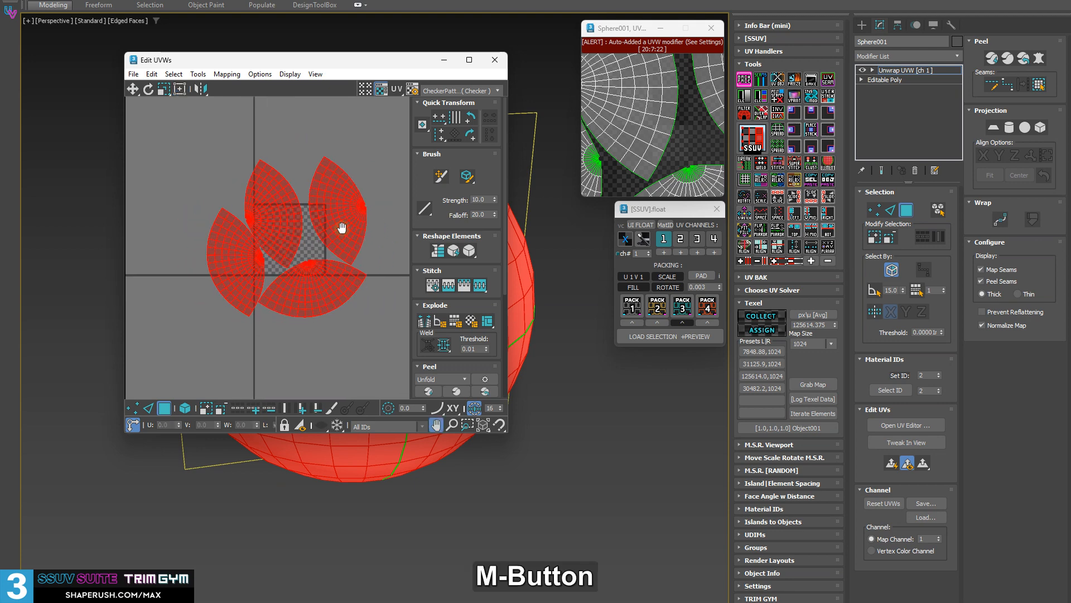
Step: Assign the first, second and third Texel presets to the sphere's UVs in turn, finishing on the 31125.9 preset
{"action": "left_click", "coordinate": [761, 352]}
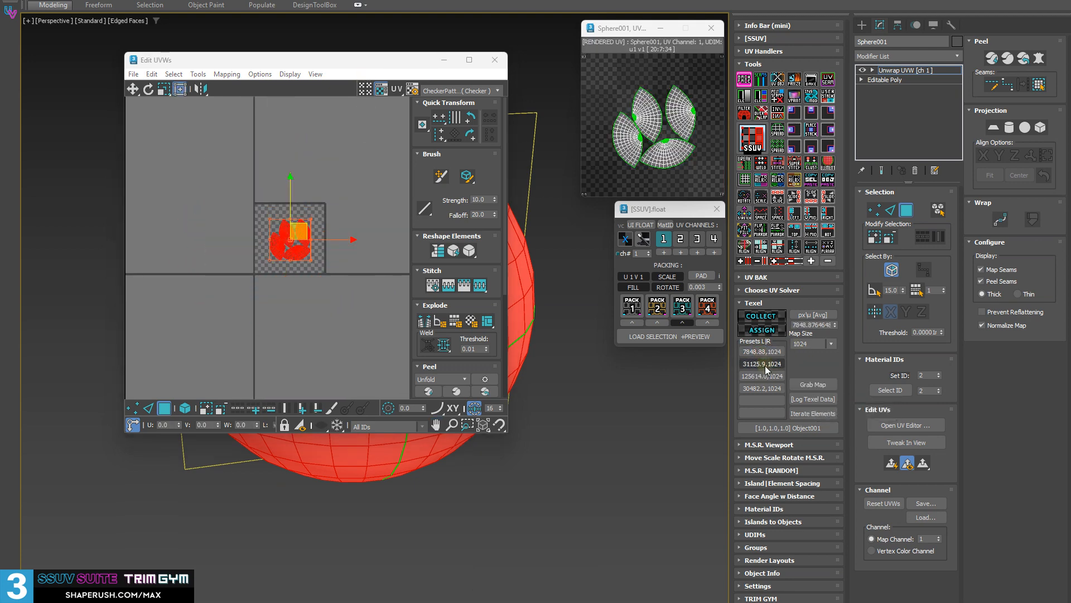
{"action": "left_click", "coordinate": [765, 365]}
{"action": "left_click", "coordinate": [767, 377]}
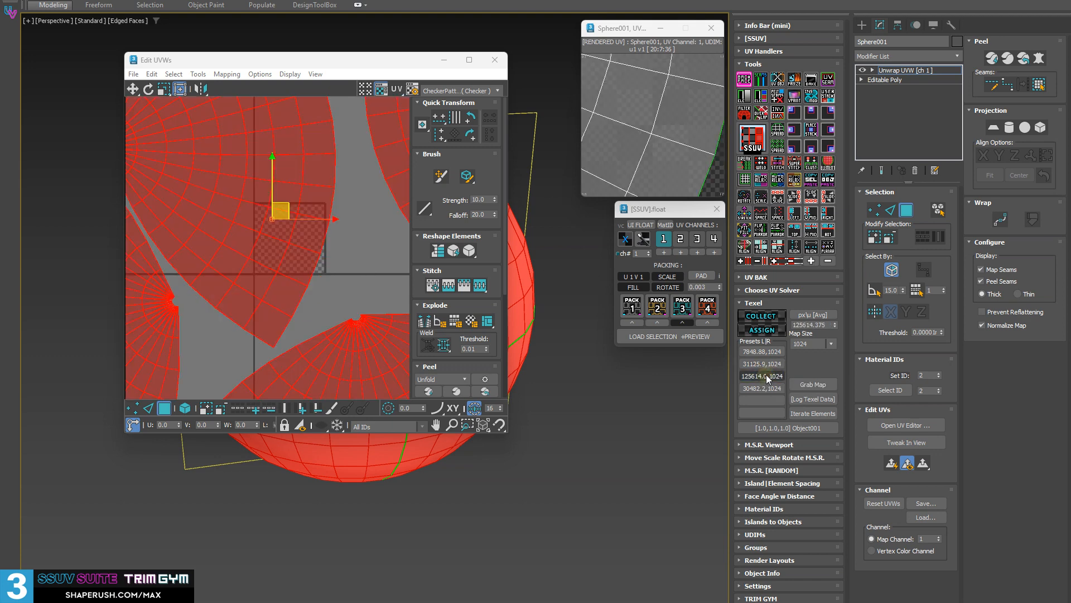
{"action": "left_click", "coordinate": [761, 352]}
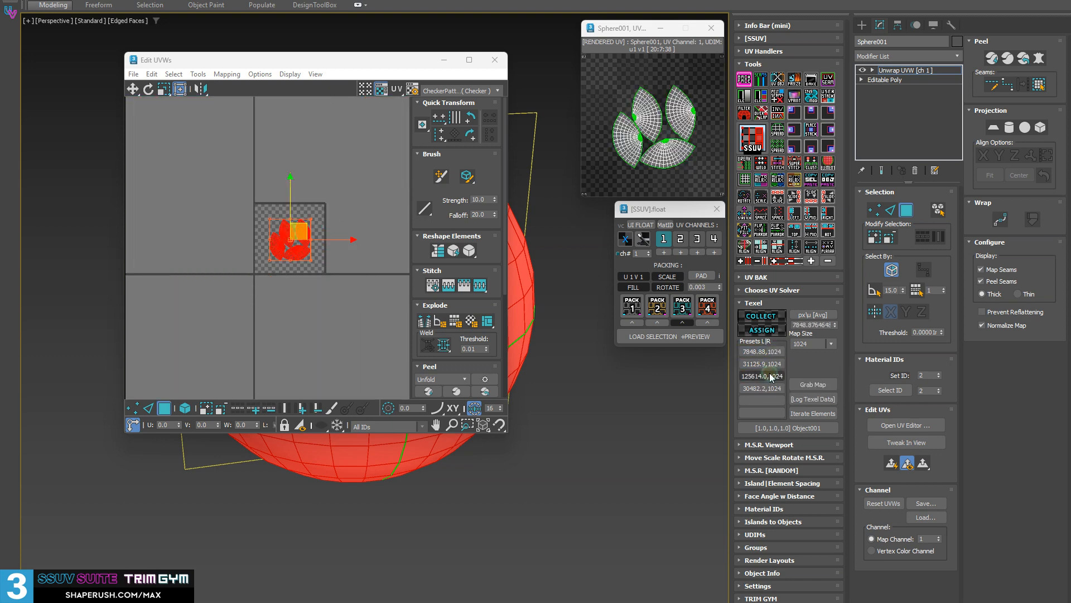
{"action": "left_click", "coordinate": [773, 365]}
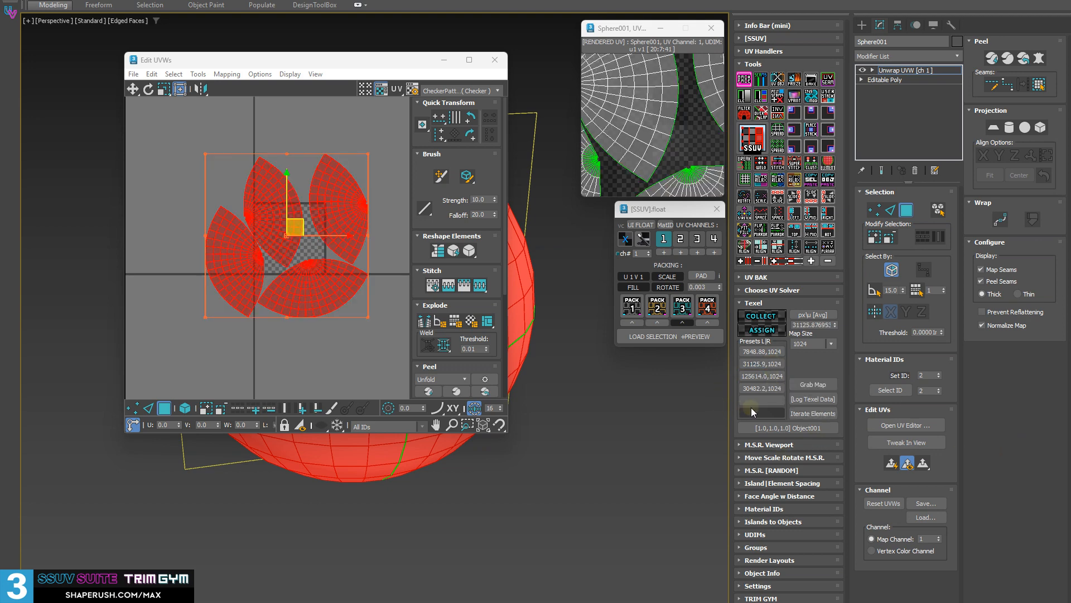
Step: Assign the 7848.88 Texel preset to each of the sphere's UV islands individually and log their texel data
{"action": "left_click", "coordinate": [764, 353]}
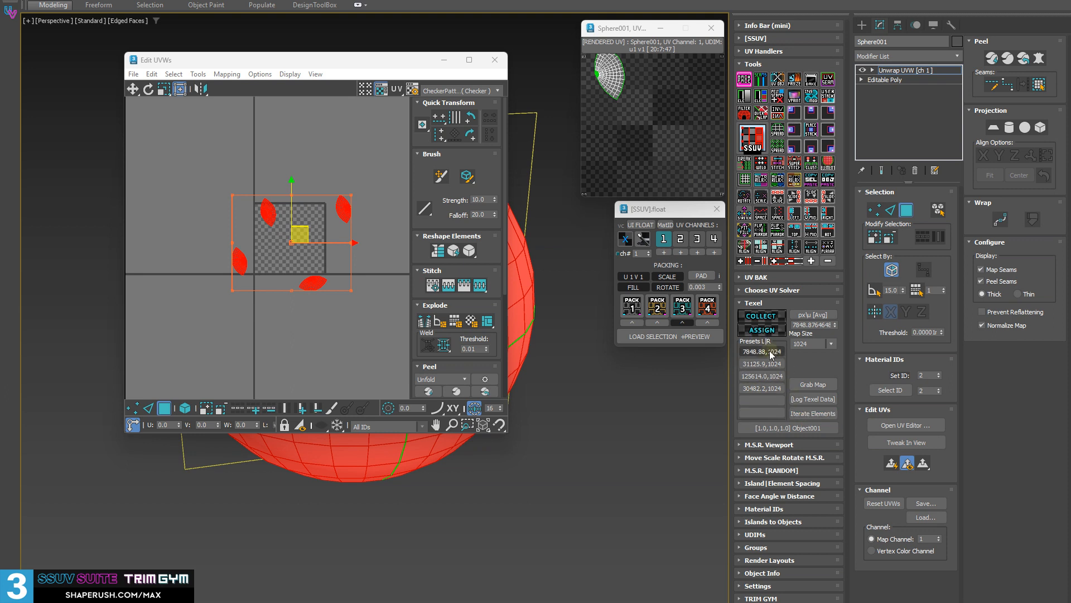
{"action": "left_click", "coordinate": [819, 399], "text": "ctrl"}
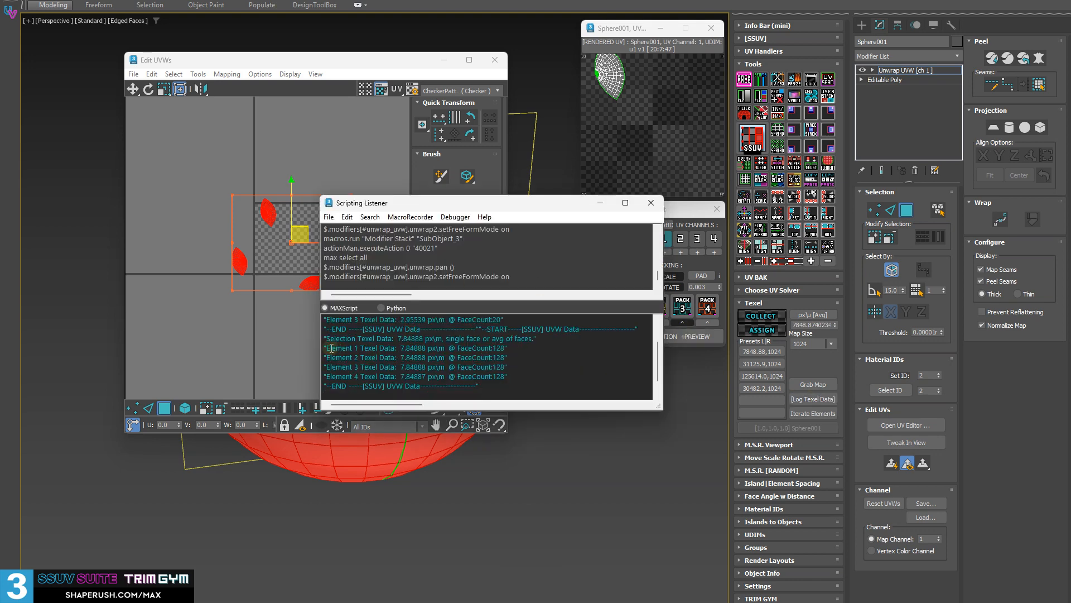
{"action": "left_click_drag", "start_coordinate": [481, 204], "coordinate": [461, 413]}
{"action": "left_click_drag", "start_coordinate": [393, 67], "coordinate": [271, 33]}
{"action": "middle_click_drag", "start_coordinate": [481, 168], "coordinate": [522, 147]}
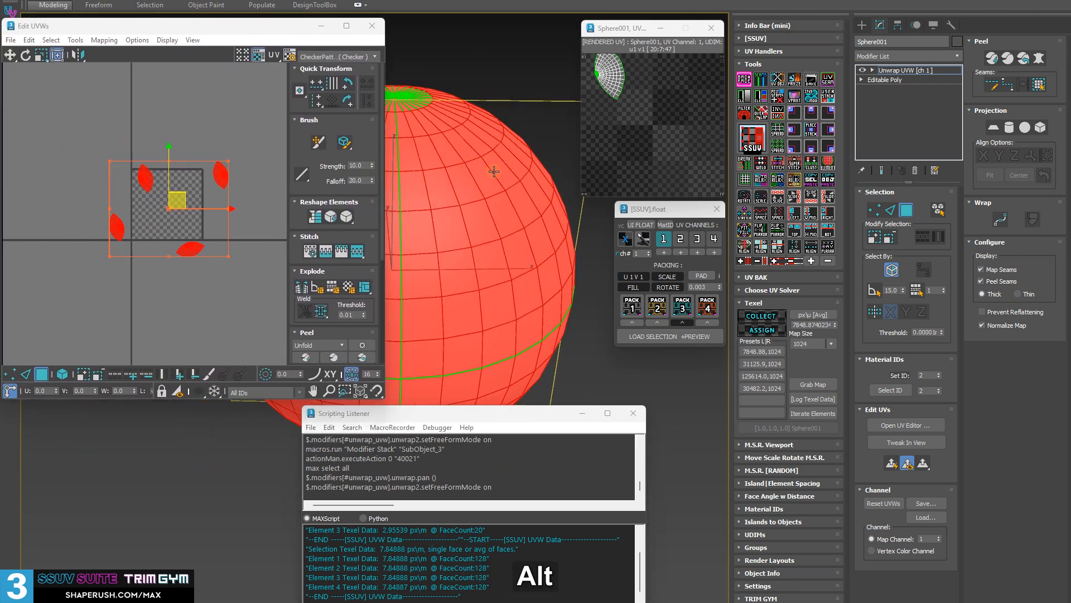
{"action": "mouse_move", "coordinate": [546, 222]}
{"action": "middle_mouse_down", "text": "alt"}
{"action": "mouse_move", "coordinate": [534, 210]}
{"action": "mouse_move", "coordinate": [545, 213]}
{"action": "middle_mouse_up", "text": "alt"}
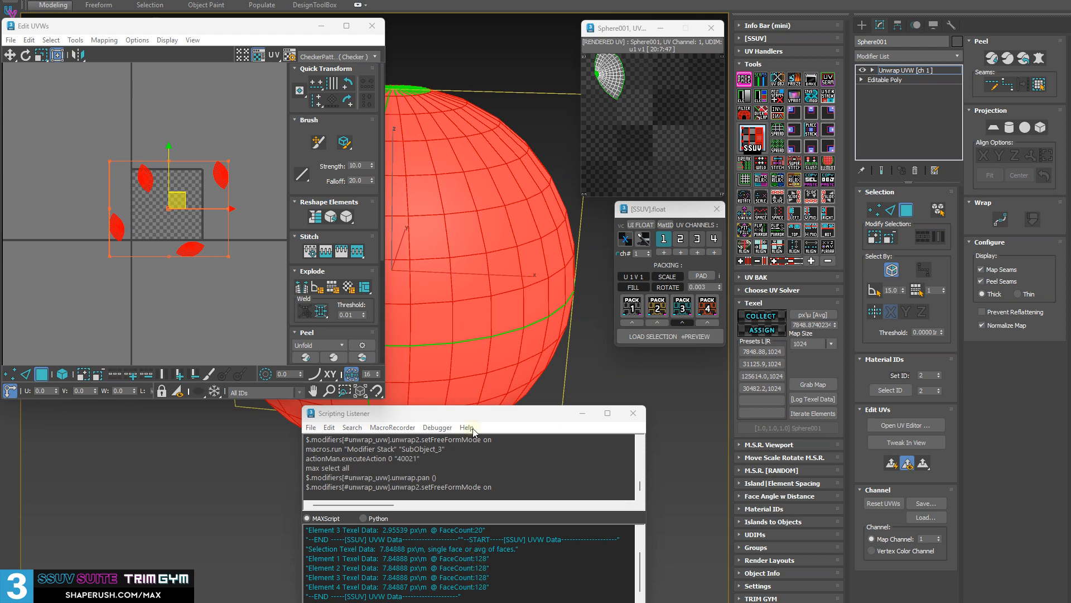
Step: Log the texel data of a single upper UV island on the sphere, highlight its entries, and close the Scripting Listener
{"action": "middle_click_drag", "start_coordinate": [441, 226], "coordinate": [474, 183]}
{"action": "left_click", "coordinate": [479, 183]}
{"action": "middle_click_drag", "start_coordinate": [488, 246], "coordinate": [485, 251], "text": "alt"}
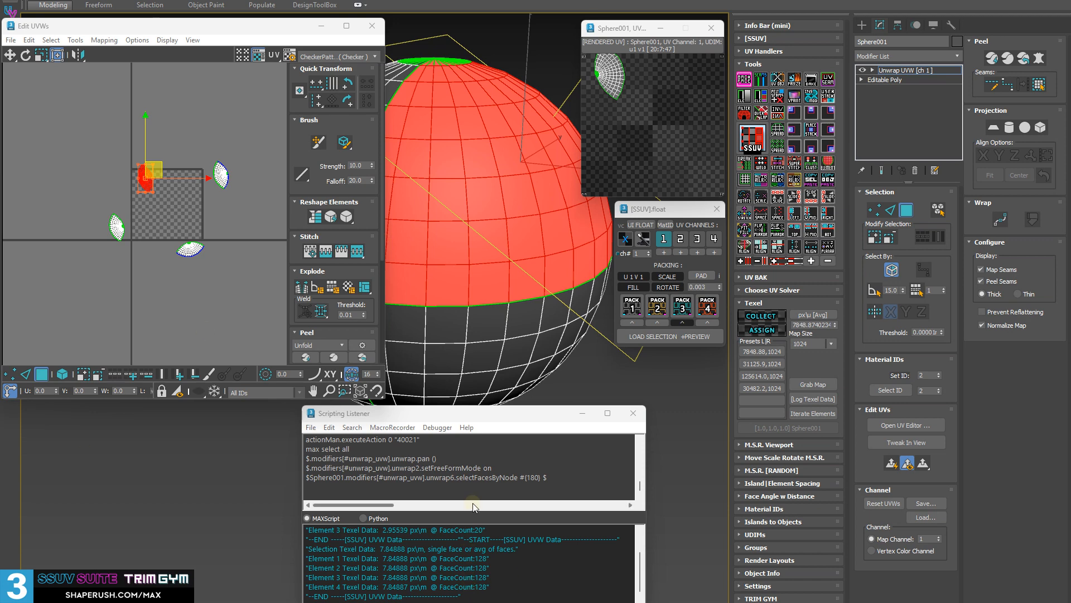
{"action": "left_click", "coordinate": [815, 401], "text": "ctrl"}
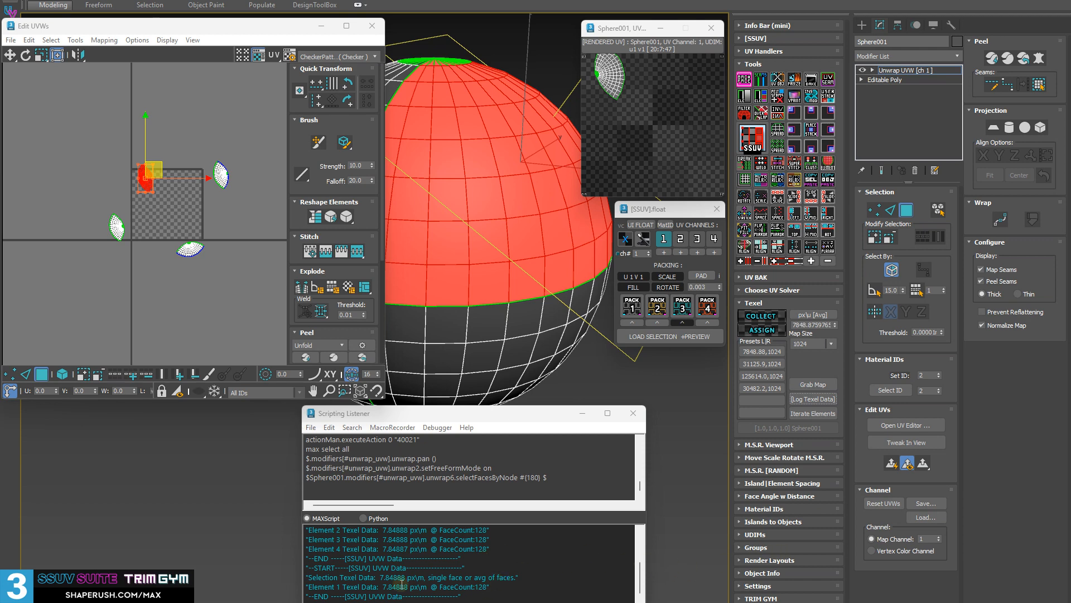
{"action": "left_click_drag", "start_coordinate": [351, 587], "coordinate": [305, 586]}
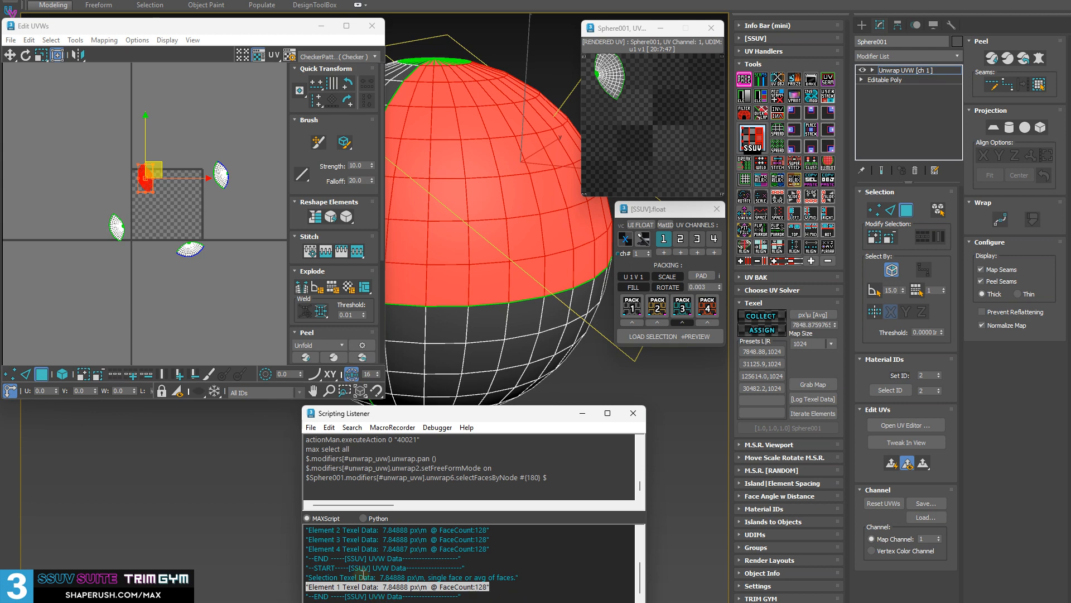
{"action": "left_click_drag", "start_coordinate": [505, 586], "coordinate": [190, 564]}
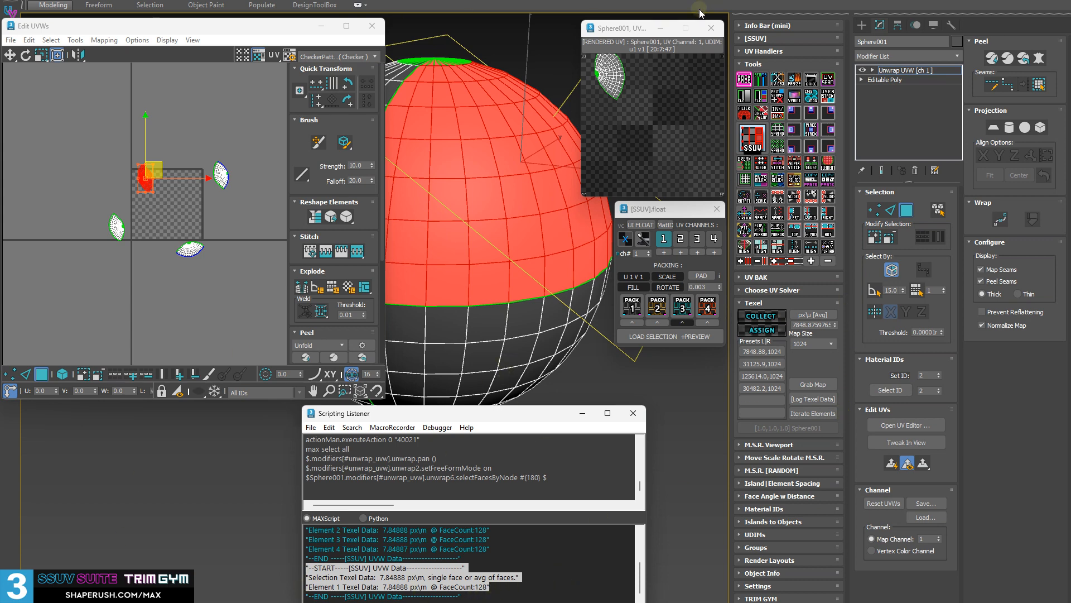
{"action": "left_click", "coordinate": [631, 415]}
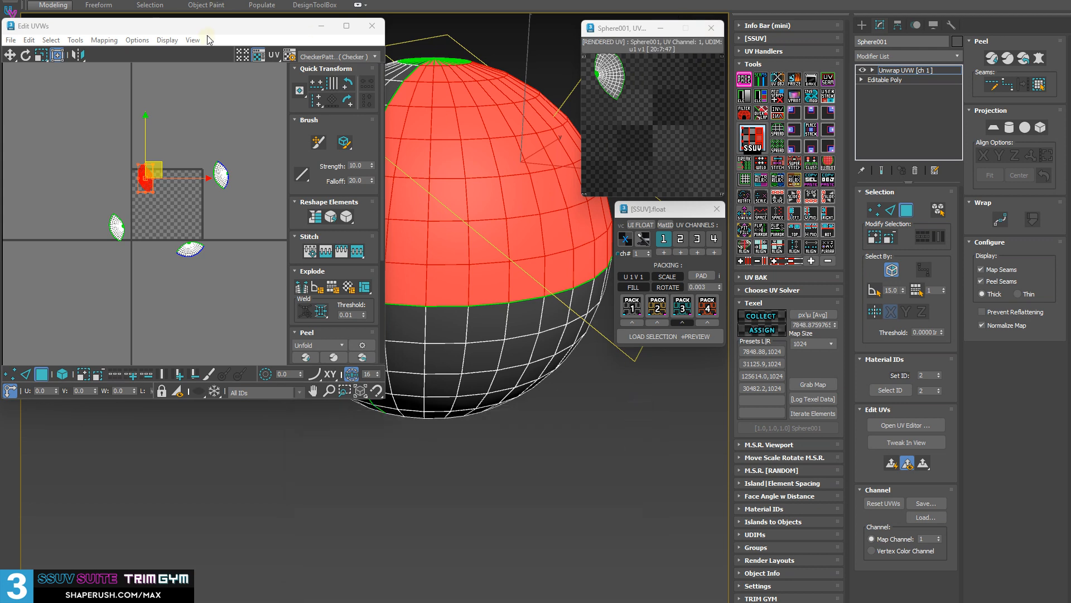
{"action": "left_click_drag", "start_coordinate": [207, 30], "coordinate": [0, 84]}
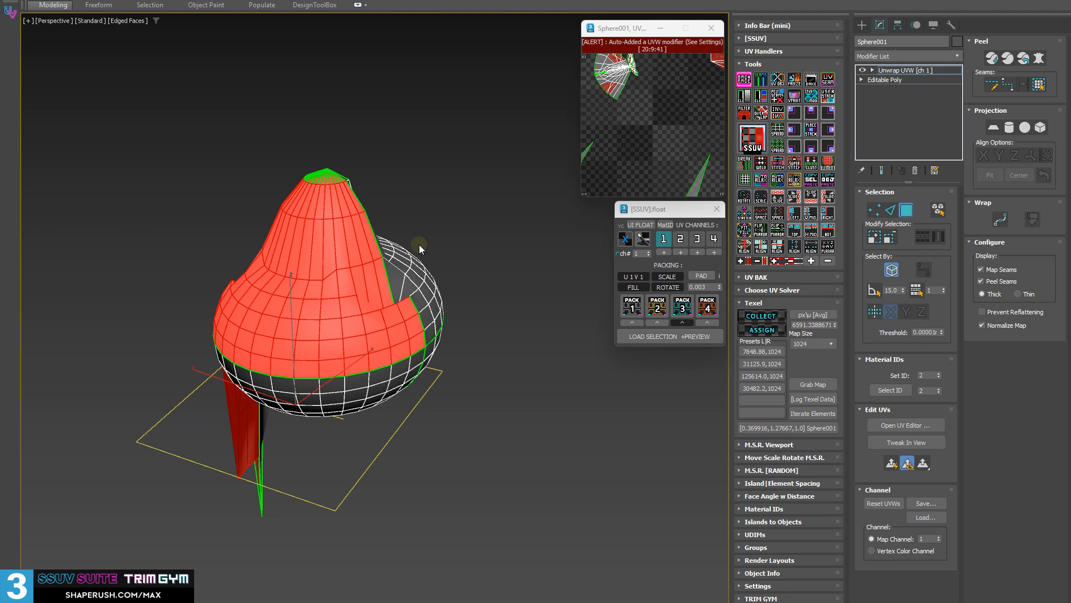
Step: Examine the deformed sphere from several sides and collect the texel density of its selected upper UV island
{"action": "middle_click_drag", "start_coordinate": [420, 245], "coordinate": [403, 359], "text": "alt"}
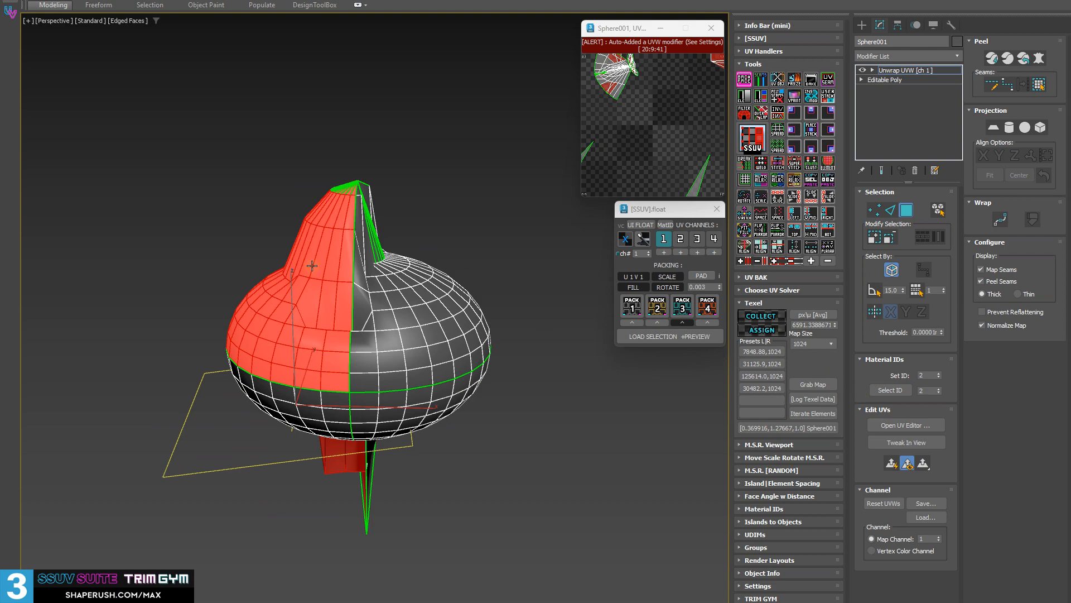
{"action": "middle_click_drag", "start_coordinate": [353, 277], "coordinate": [444, 296], "text": "alt"}
{"action": "scroll", "coordinate": [444, 296], "scroll_direction": "up", "scroll_amount": 6}
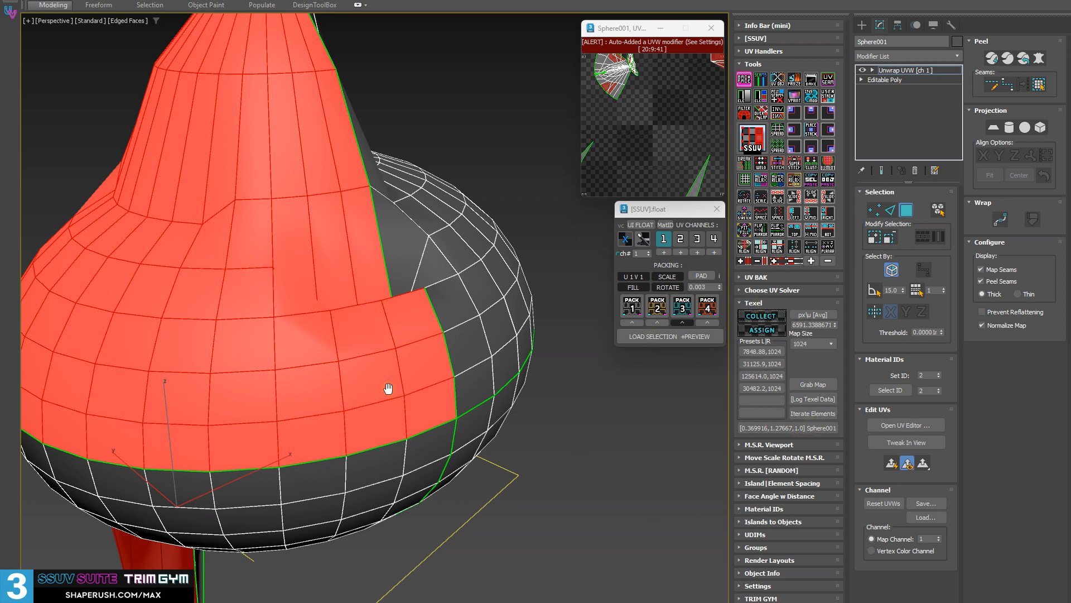
{"action": "middle_click_drag", "start_coordinate": [390, 387], "coordinate": [407, 316], "text": "alt"}
{"action": "scroll", "coordinate": [391, 316], "scroll_direction": "down", "scroll_amount": 5}
{"action": "middle_click_drag", "start_coordinate": [335, 316], "coordinate": [421, 322], "text": "alt"}
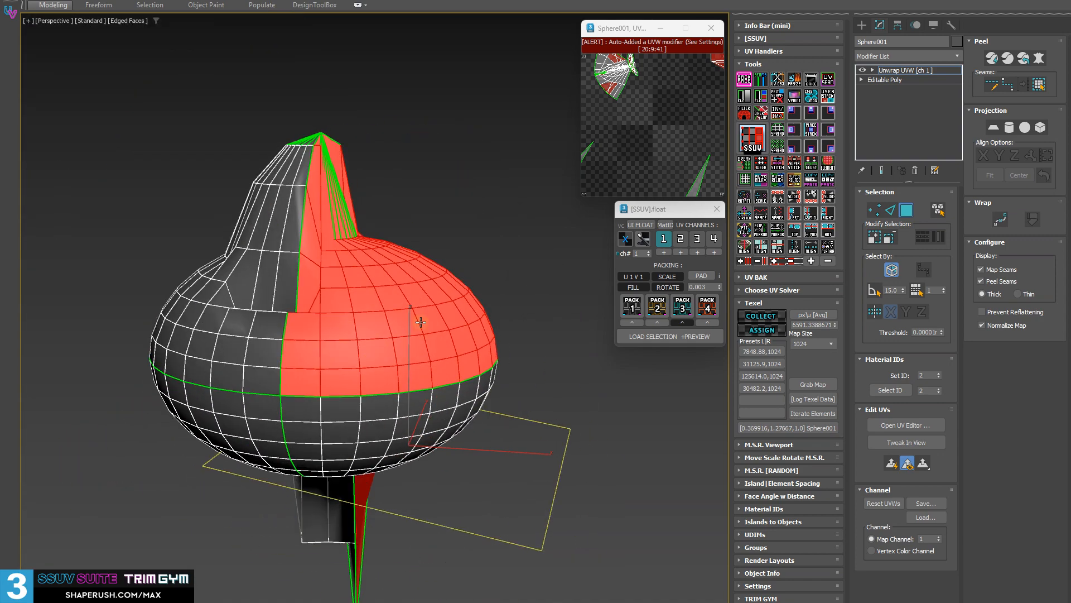
{"action": "left_click", "coordinate": [773, 316]}
{"action": "mouse_move", "coordinate": [344, 242]}
{"action": "middle_mouse_down", "text": "alt"}
{"action": "mouse_move", "coordinate": [304, 269]}
{"action": "mouse_move", "coordinate": [360, 241]}
{"action": "middle_mouse_up", "text": "alt"}
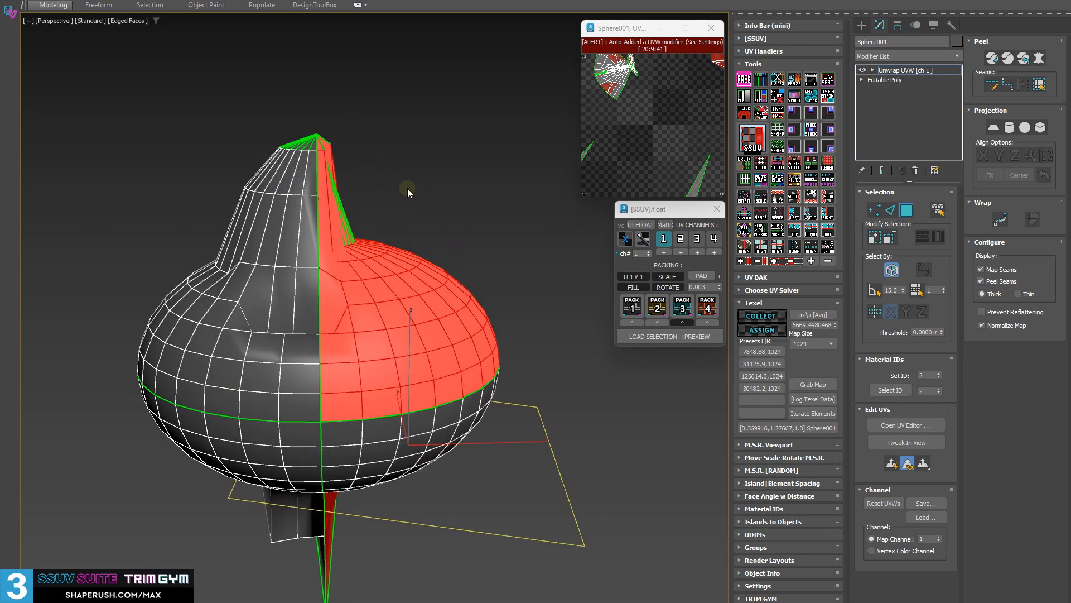
{"action": "middle_click_drag", "start_coordinate": [404, 188], "coordinate": [385, 217], "text": "alt"}
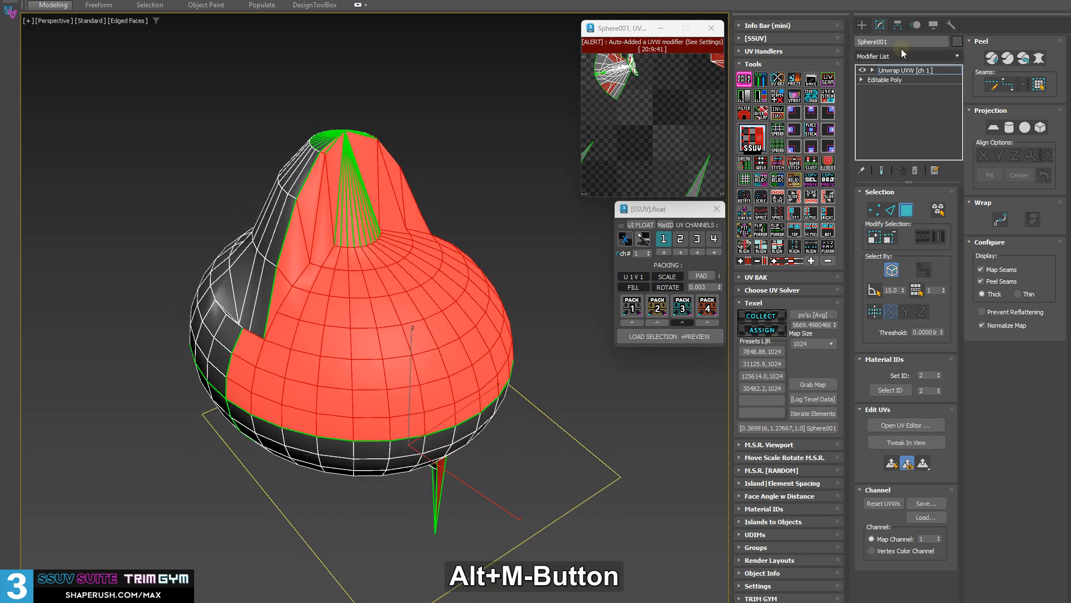
Step: Apply Reset XForm to the deformed sphere and return to its modifier stack
{"action": "left_click", "coordinate": [953, 25]}
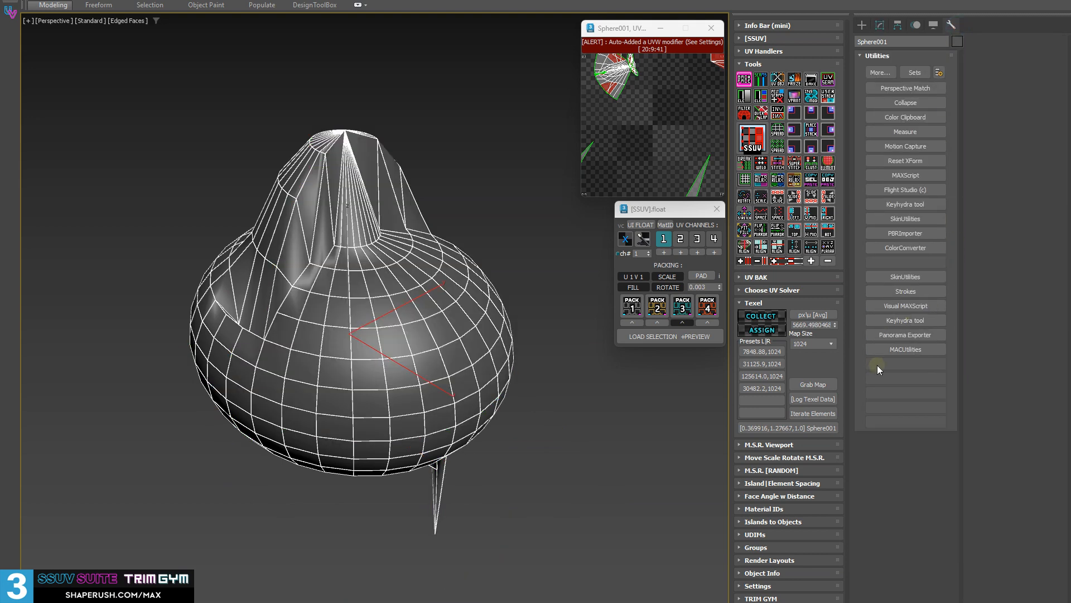
{"action": "left_click", "coordinate": [915, 162]}
{"action": "left_click", "coordinate": [880, 25]}
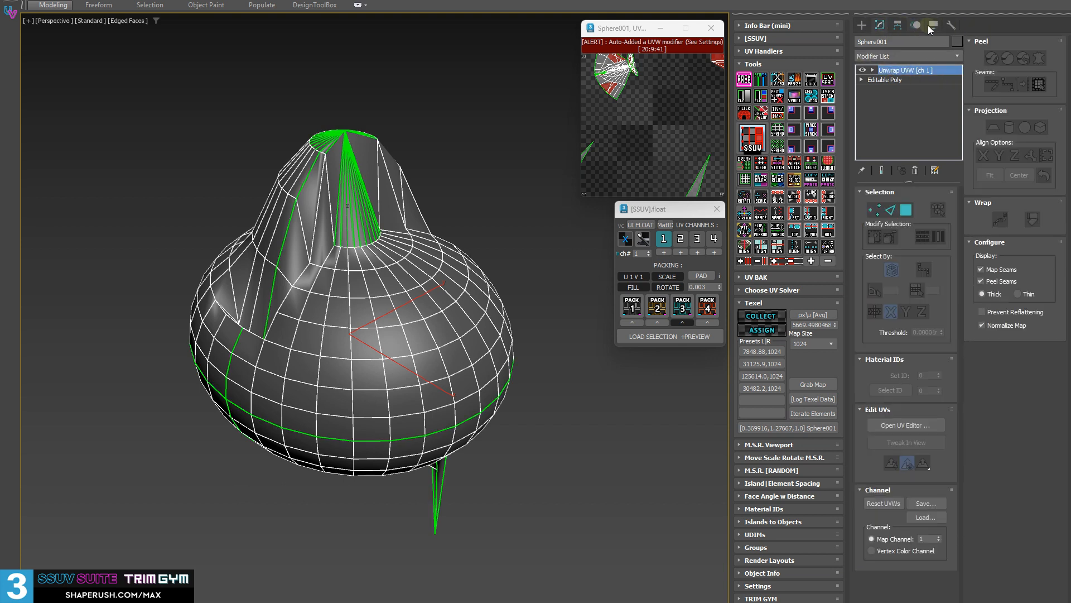
{"action": "left_click", "coordinate": [949, 25]}
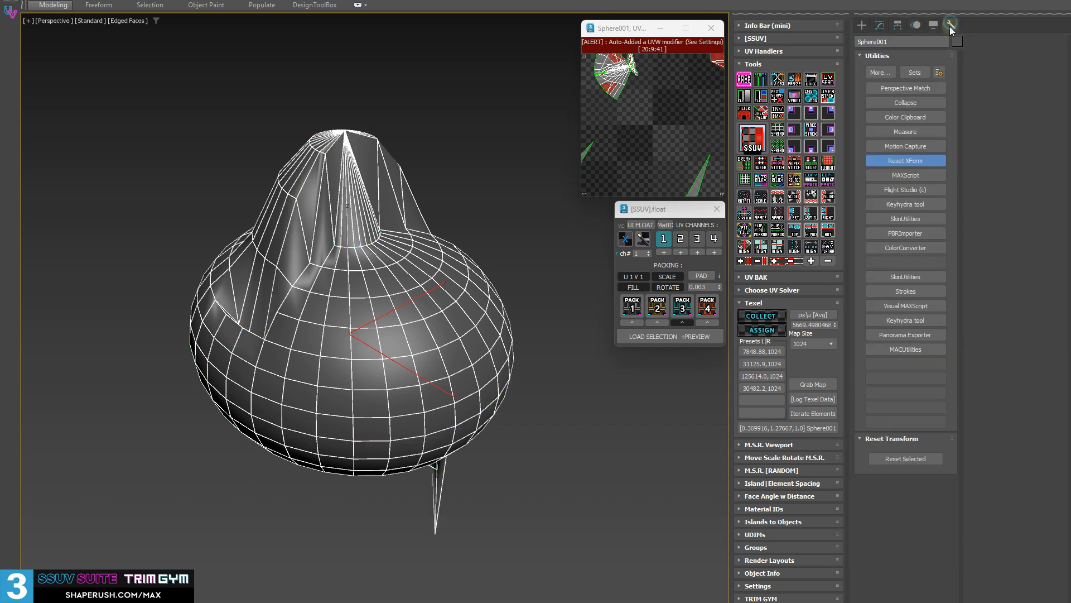
{"action": "left_click", "coordinate": [905, 458]}
{"action": "left_click", "coordinate": [880, 25]}
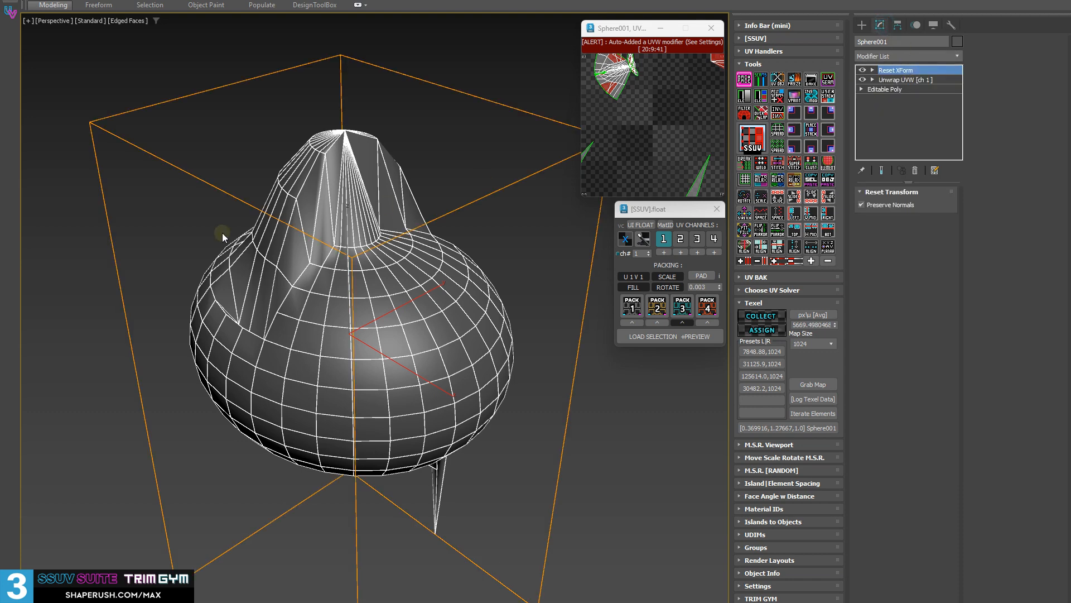
Step: Collapse the sphere's modifier stack, then add a fresh Unwrap UVW modifier and enter its Edge level
{"action": "key", "text": "shift+d"}
{"action": "middle_click_drag", "start_coordinate": [111, 296], "coordinate": [157, 252], "text": "alt"}
{"action": "left_click", "coordinate": [668, 119]}
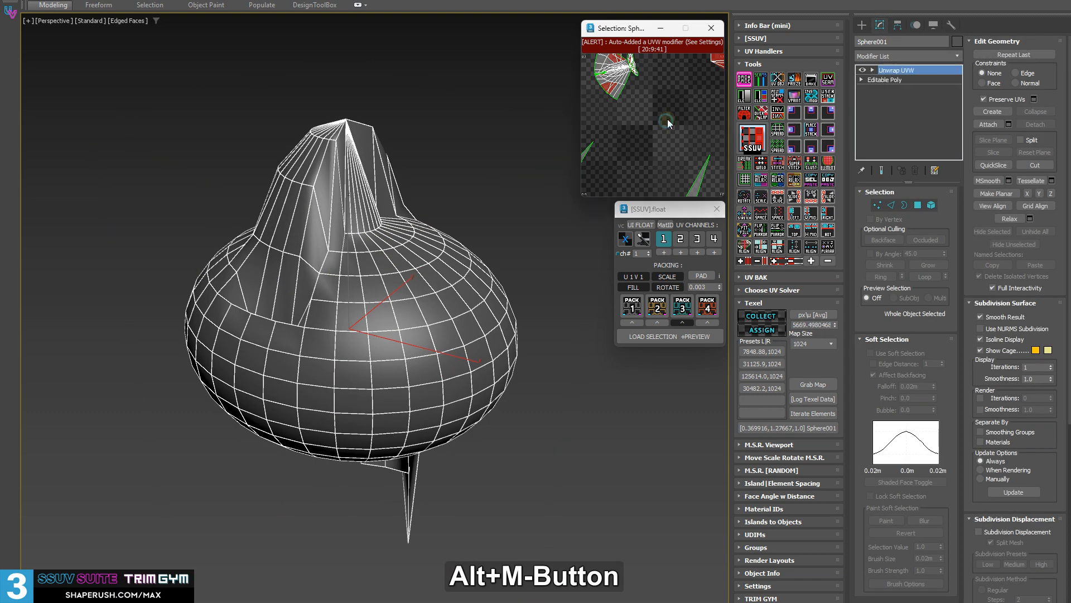
{"action": "middle_click_drag", "start_coordinate": [346, 290], "coordinate": [391, 284], "text": "alt"}
{"action": "key", "text": "2"}
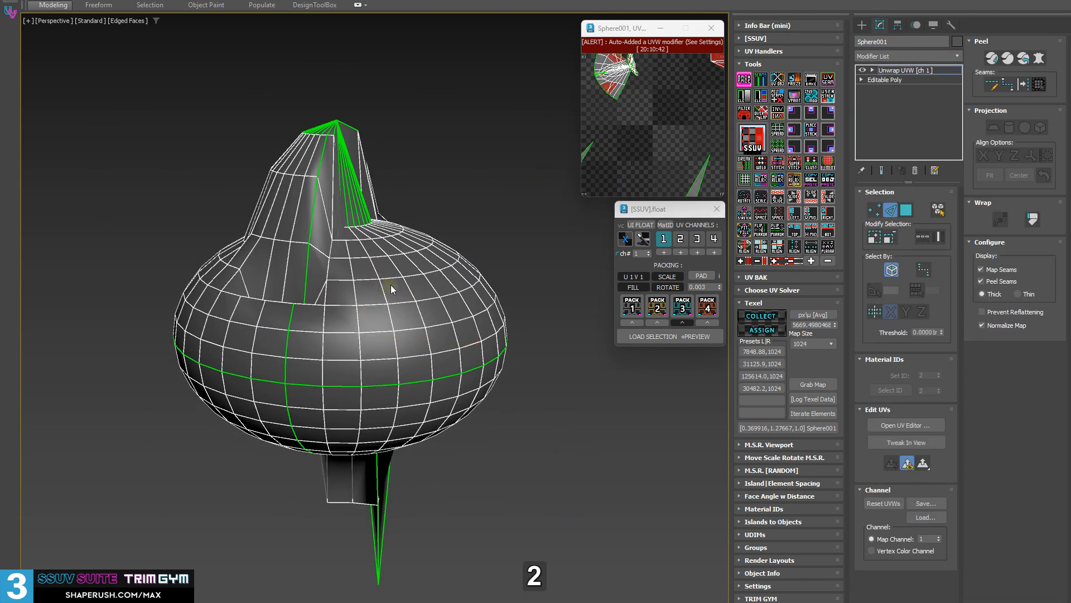
Step: Select a large upper UV island of the sphere in the Unwrap UVW Polygon level and collect its texel density
{"action": "key", "text": "3"}
{"action": "double_click", "coordinate": [396, 286]}
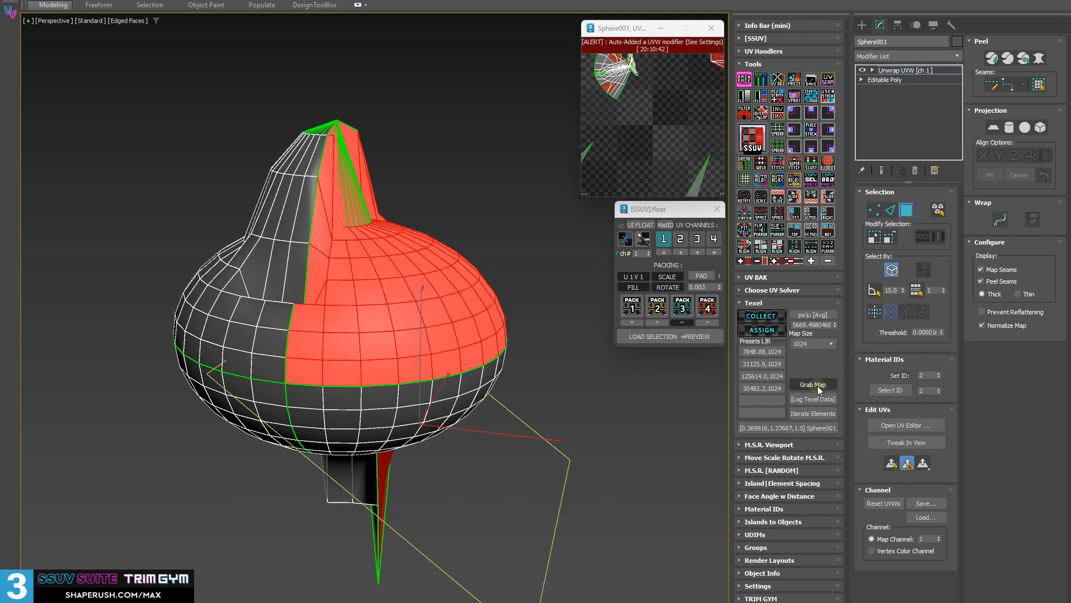
{"action": "left_click", "coordinate": [765, 317]}
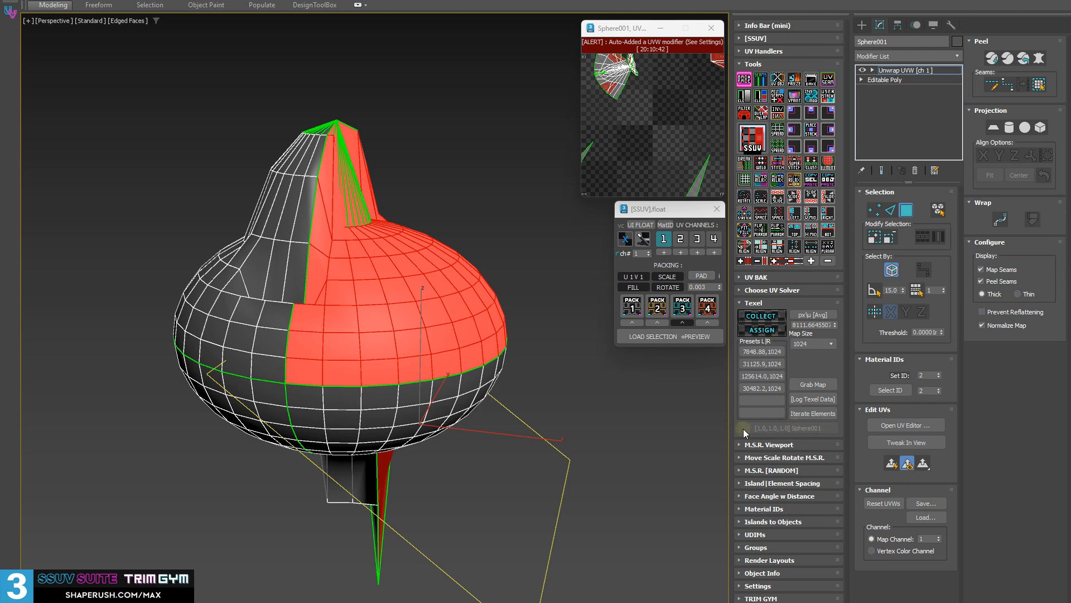
{"action": "middle_click_drag", "start_coordinate": [231, 320], "coordinate": [293, 317], "text": "alt"}
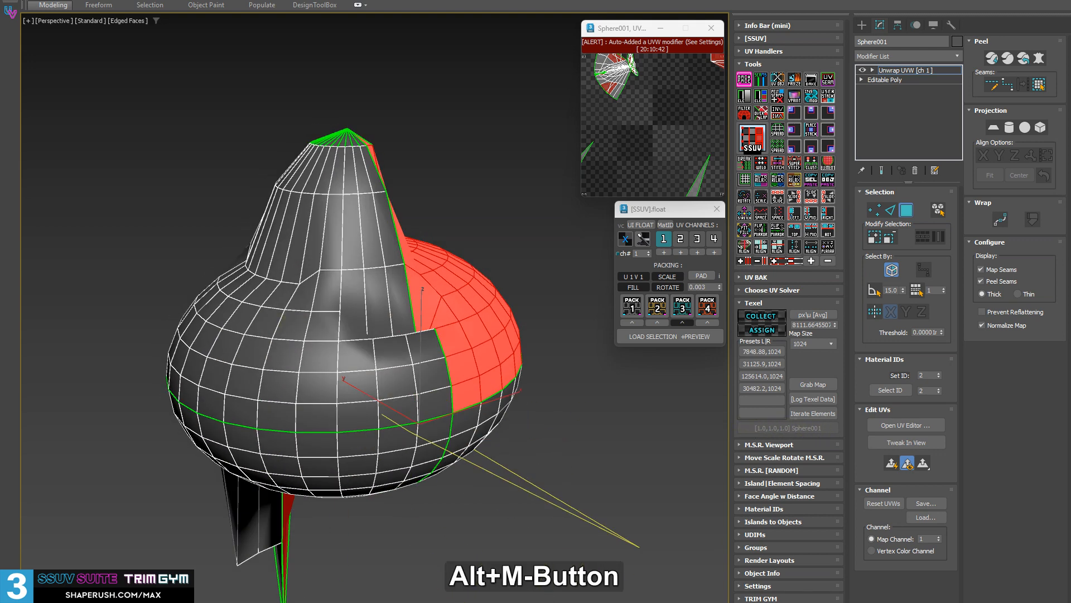
{"action": "middle_click_drag", "start_coordinate": [485, 297], "coordinate": [404, 290], "text": "alt"}
Step: Undo the sphere's stack collapse and the fresh Unwrap UVW, then delete its Reset XForm modifier
{"action": "key", "text": "ctrl+z"}
{"action": "key", "text": "ctrl+z"}
{"action": "key", "text": "ctrl+z"}
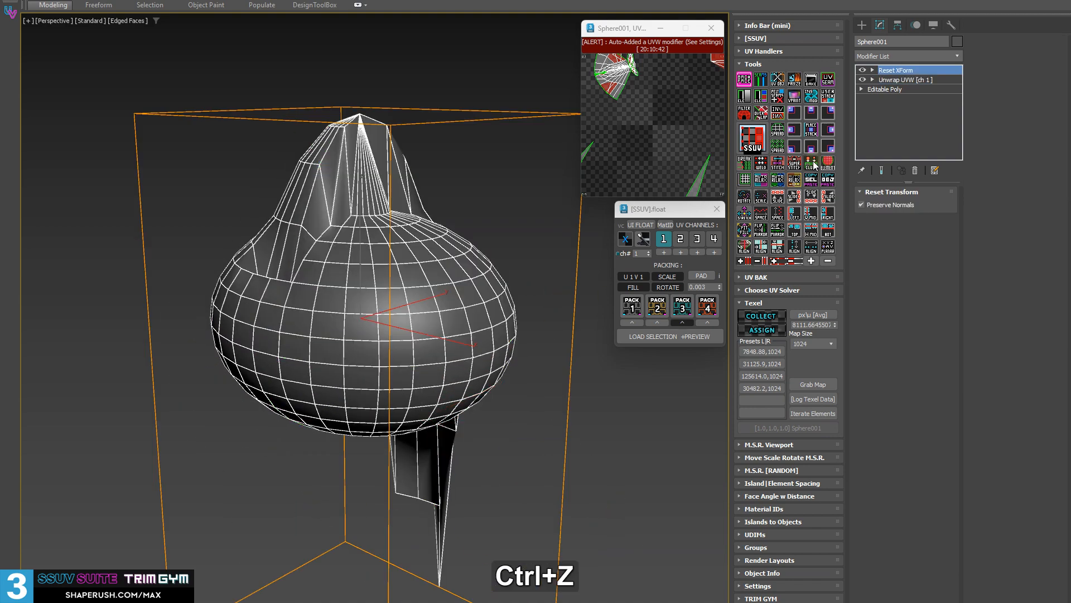
{"action": "right_click", "coordinate": [896, 69]}
{"action": "left_click", "coordinate": [926, 85]}
Step: Select the upper UV island on the other half of the flattened sphere at Polygon level and collect its texel density
{"action": "middle_click_drag", "start_coordinate": [231, 197], "coordinate": [369, 276], "text": "alt"}
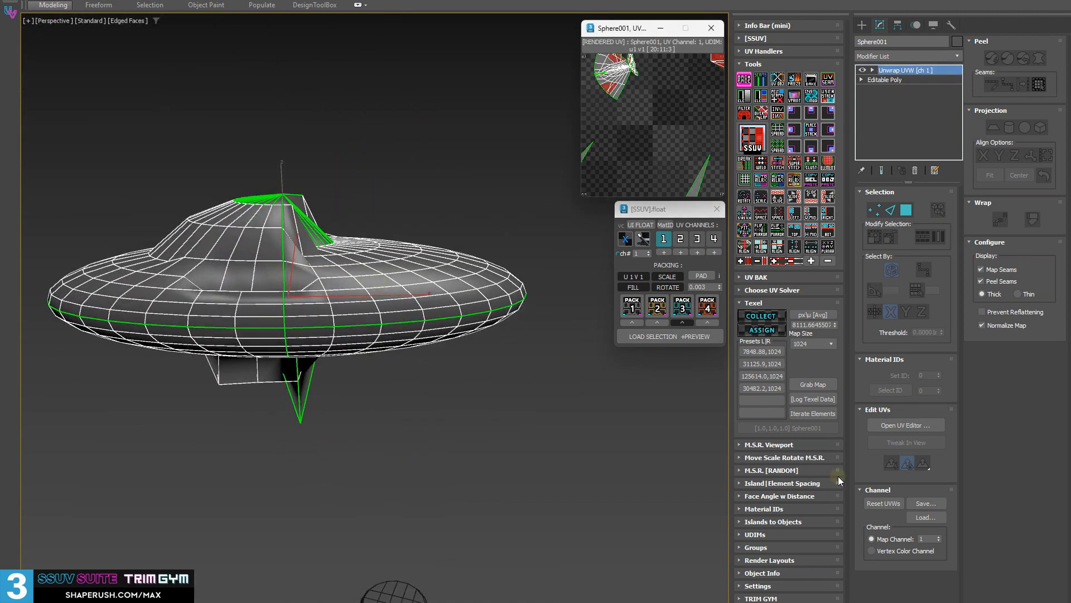
{"action": "middle_click_drag", "start_coordinate": [159, 413], "coordinate": [167, 411]}
{"action": "key", "text": "3"}
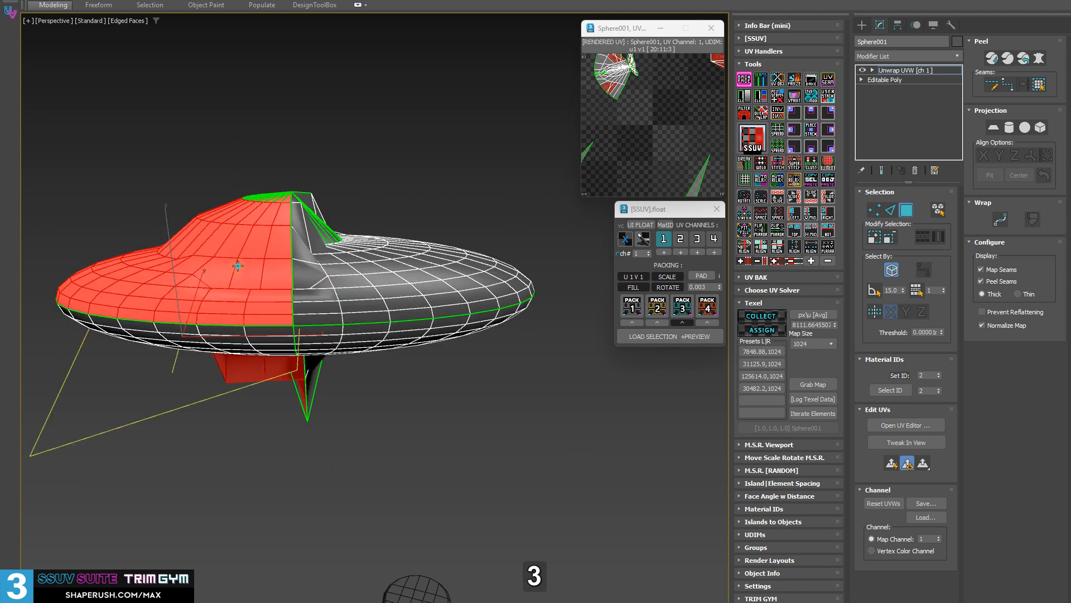
{"action": "middle_click_drag", "start_coordinate": [238, 265], "coordinate": [358, 356], "text": "alt"}
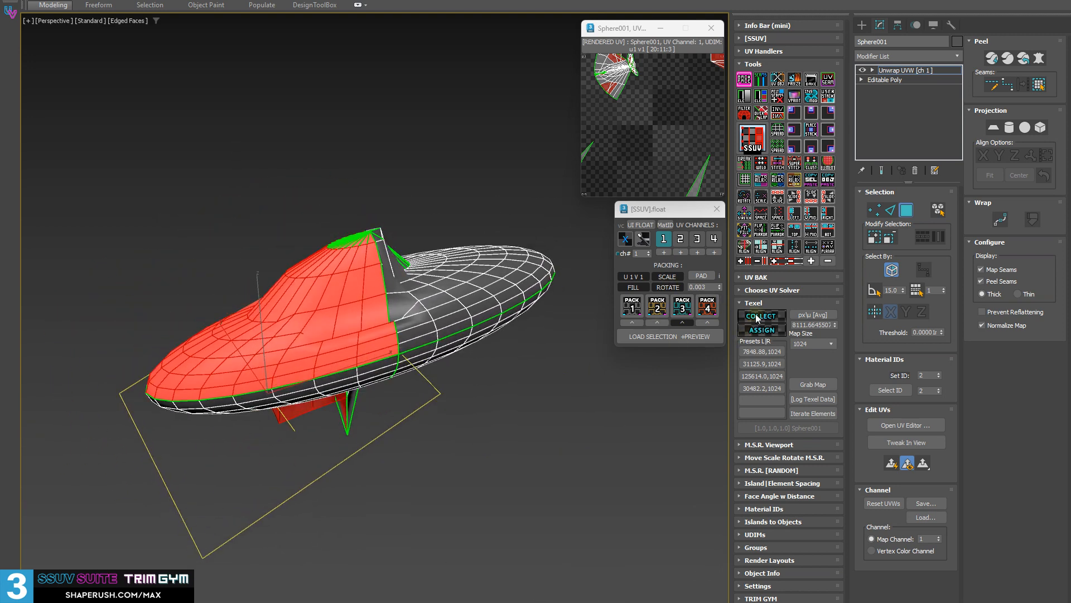
{"action": "left_click", "coordinate": [758, 317]}
{"action": "mouse_move", "coordinate": [237, 281]}
{"action": "middle_mouse_down", "text": "alt"}
{"action": "mouse_move", "coordinate": [216, 243]}
{"action": "mouse_move", "coordinate": [233, 277]}
{"action": "mouse_move", "coordinate": [220, 279]}
{"action": "middle_mouse_up", "text": "alt"}
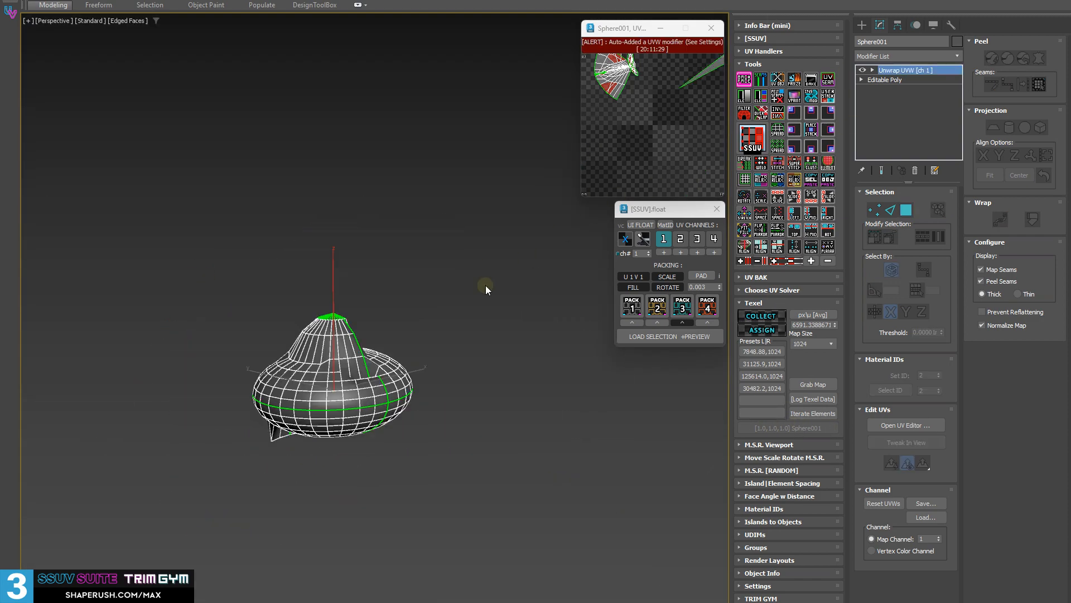
Step: Enter the Polygon level on the rescaled sphere and collect the texel density of its selected upper UV island
{"action": "middle_click_drag", "start_coordinate": [485, 287], "coordinate": [642, 106], "text": "alt"}
{"action": "key", "text": "3"}
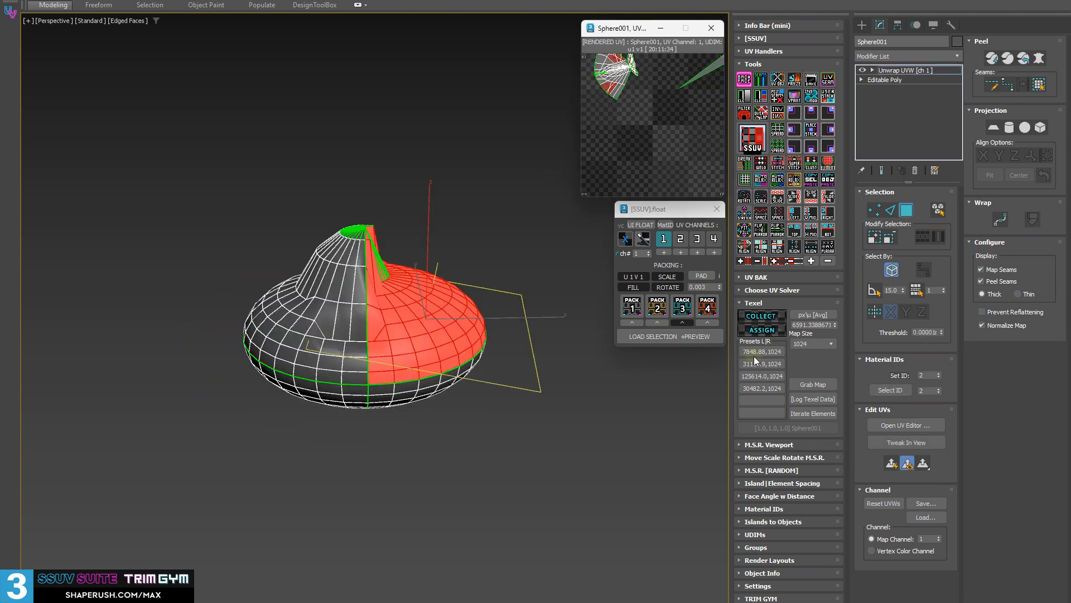
{"action": "left_click", "coordinate": [767, 317]}
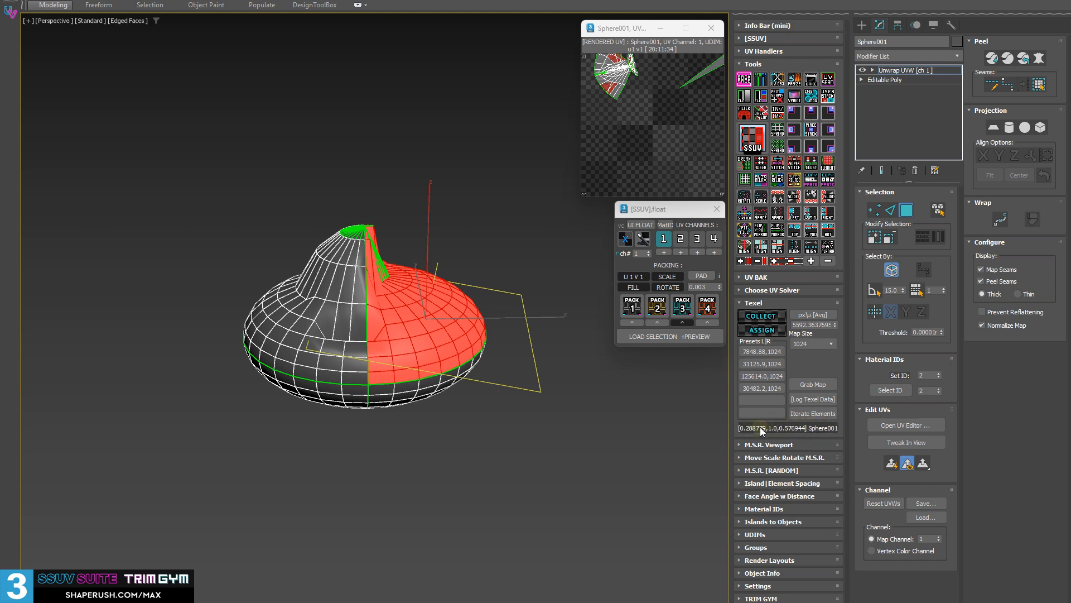
{"action": "middle_click_drag", "start_coordinate": [504, 339], "coordinate": [421, 436], "text": "alt"}
Step: Reset the sphere's transform from the Texel scale readout and accept the reset
{"action": "left_click", "coordinate": [802, 429]}
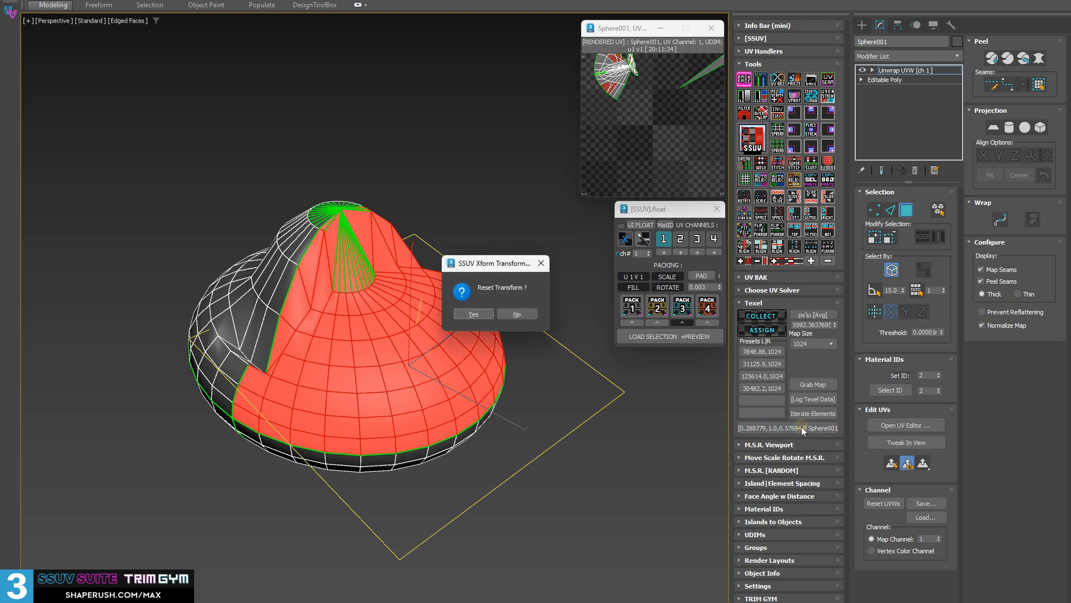
{"action": "left_click_drag", "start_coordinate": [488, 262], "coordinate": [632, 453]}
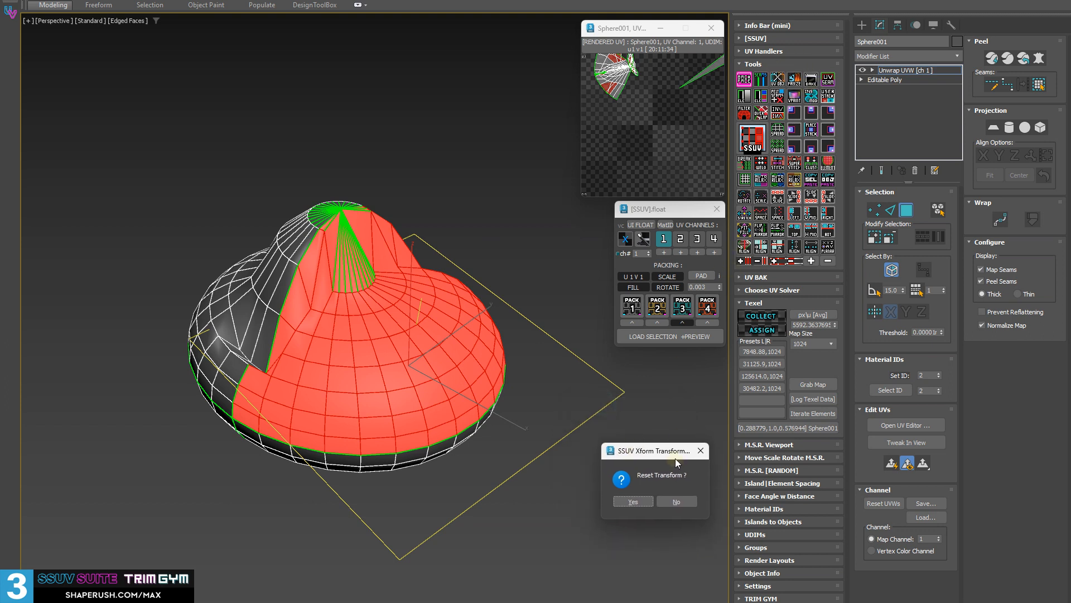
{"action": "left_click", "coordinate": [634, 502]}
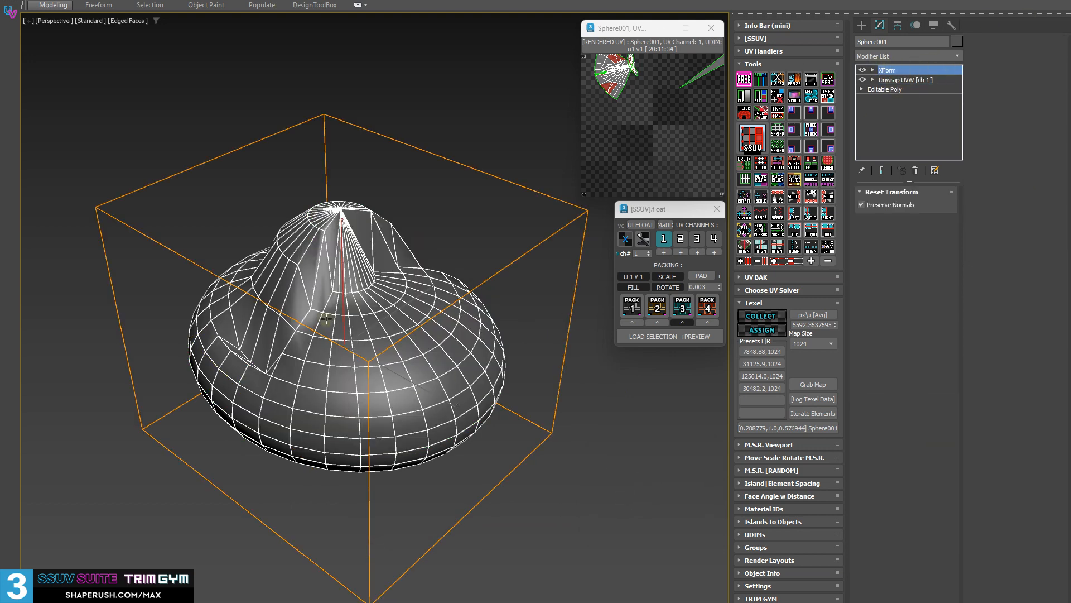
{"action": "mouse_move", "coordinate": [468, 233]}
{"action": "middle_mouse_down", "text": "alt"}
{"action": "mouse_move", "coordinate": [503, 187]}
{"action": "mouse_move", "coordinate": [471, 224]}
{"action": "middle_mouse_up", "text": "alt"}
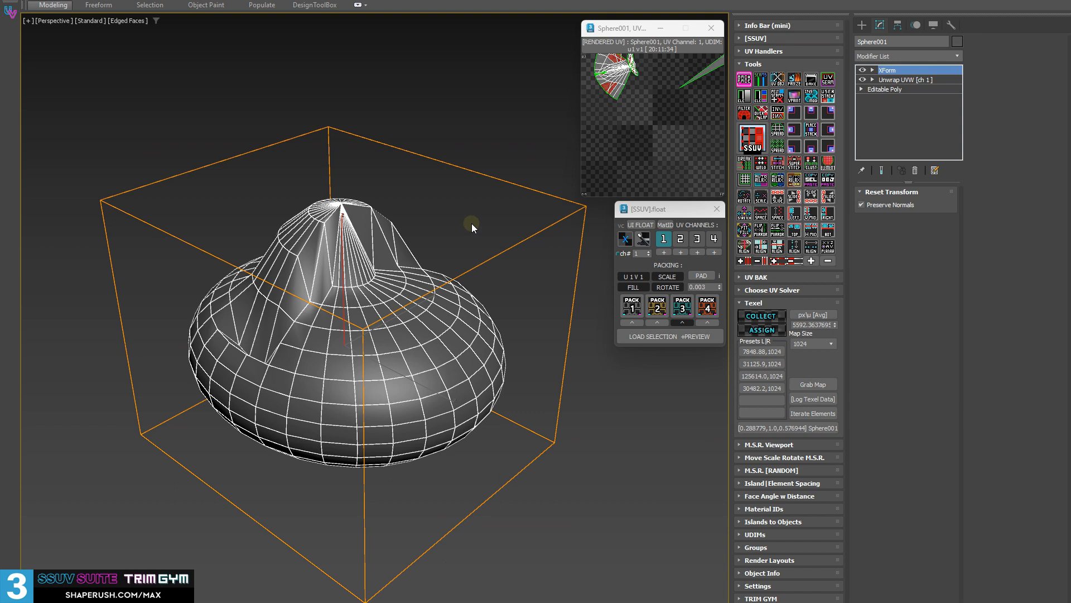
{"action": "left_click", "coordinate": [810, 431]}
Step: Collapse the Texel tools and expand the M.S.R. Viewport tools for the sphere
{"action": "left_click", "coordinate": [781, 303]}
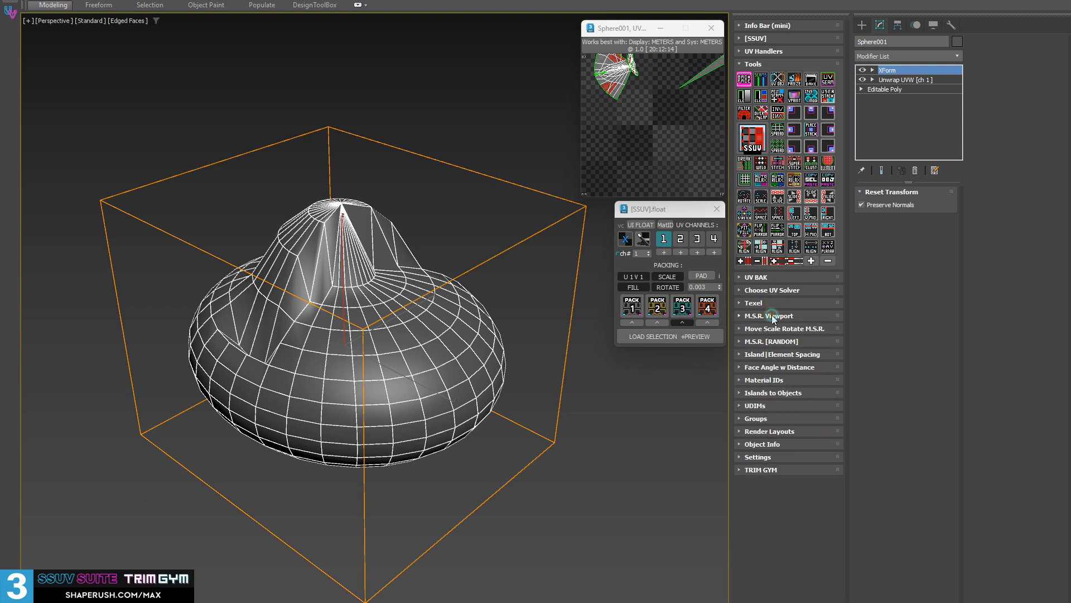
{"action": "left_click", "coordinate": [773, 316]}
{"action": "middle_click_drag", "start_coordinate": [274, 365], "coordinate": [306, 275], "text": "alt"}
{"action": "middle_click_drag", "start_coordinate": [198, 279], "coordinate": [179, 320], "text": "alt"}
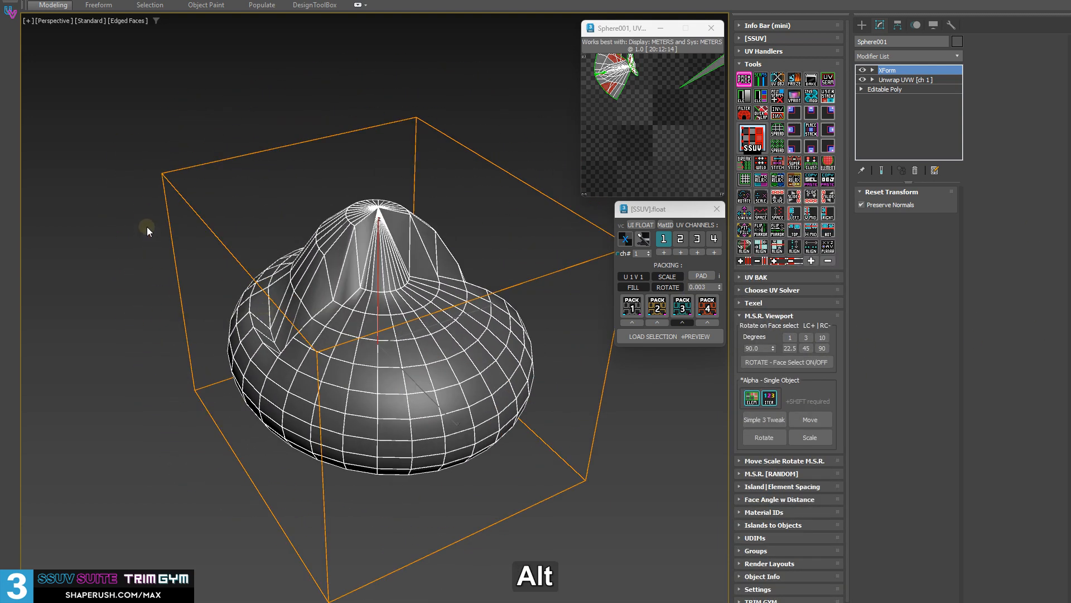
{"action": "middle_click_drag", "start_coordinate": [147, 227], "coordinate": [158, 262], "text": "alt"}
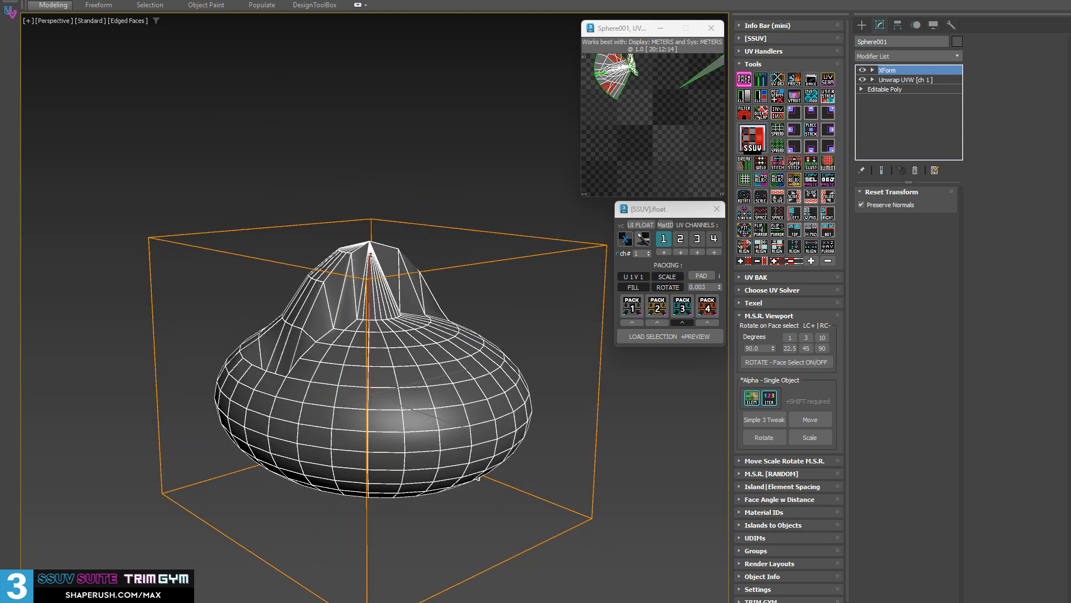